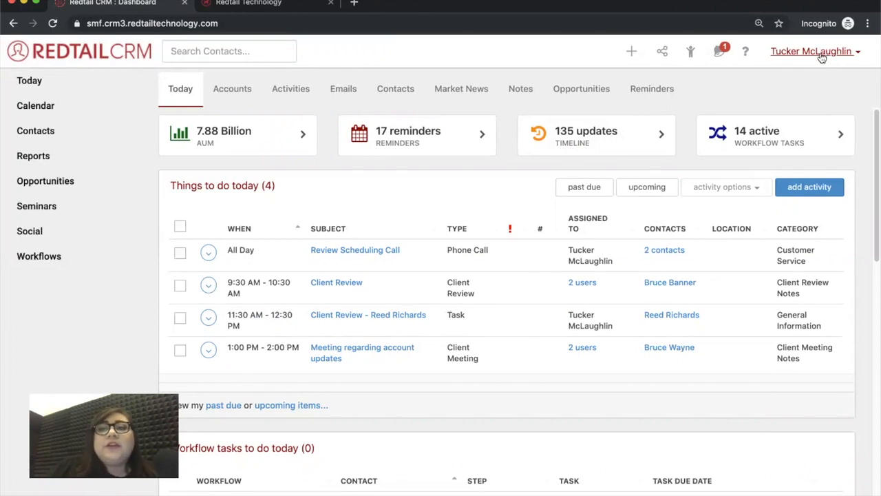
# Go to user Preferences and scroll to the Emails section, with SMTP on port 465
pyautogui.click(821, 55)
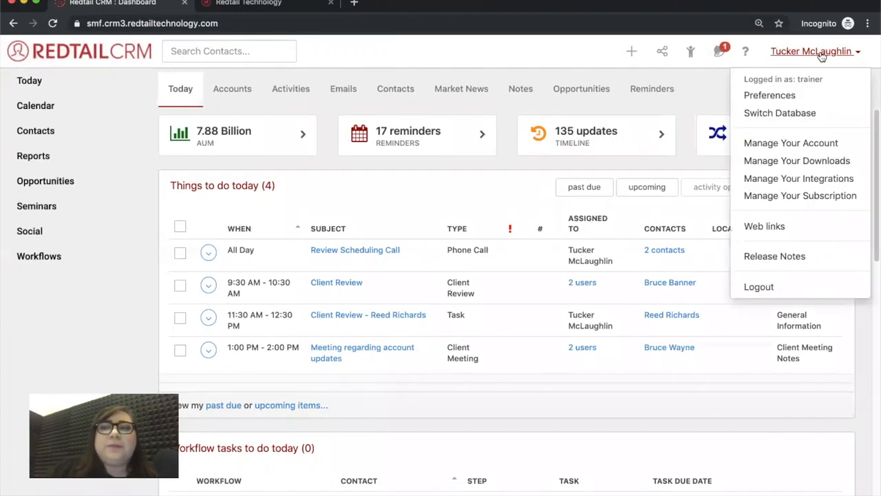
pyautogui.click(785, 95)
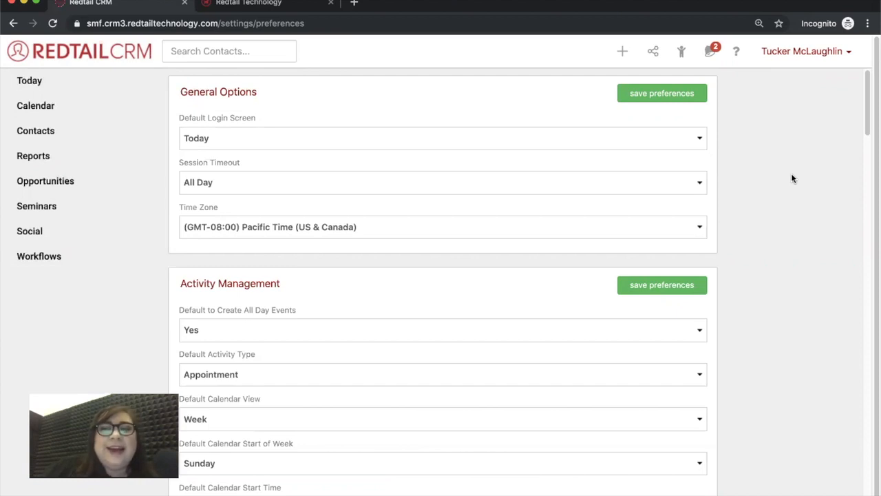
pyautogui.scroll(-3, 791, 173)
pyautogui.scroll(-3, 791, 178)
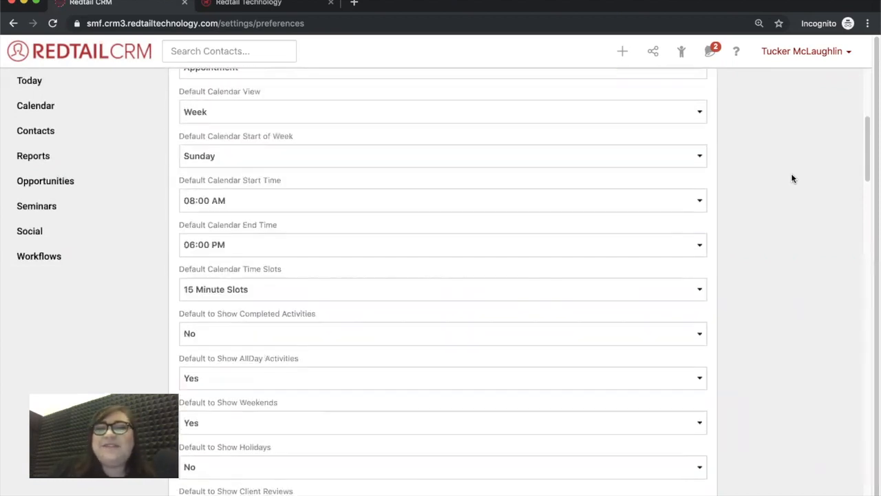
pyautogui.scroll(-1, 791, 178)
pyautogui.scroll(-8, 792, 178)
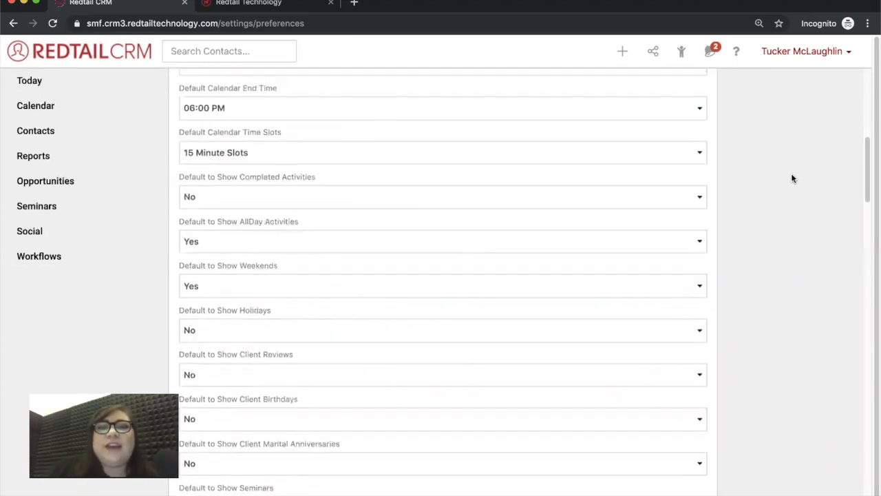
pyautogui.scroll(-2, 791, 178)
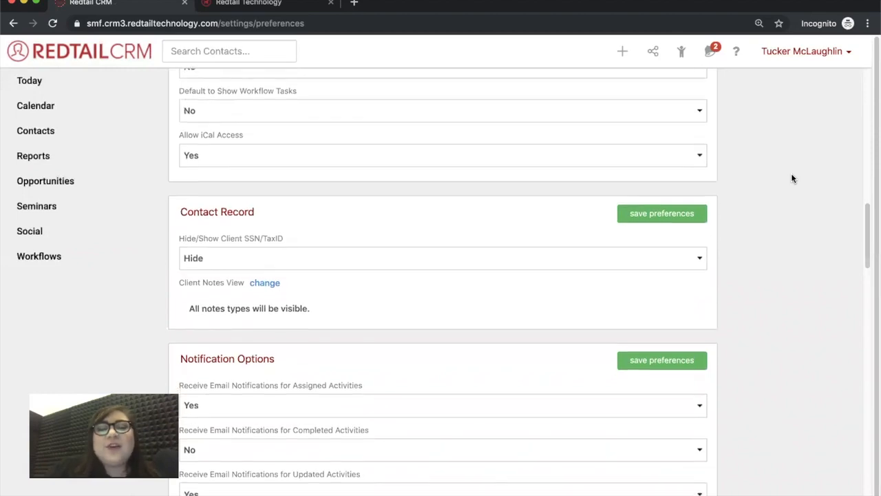
pyautogui.scroll(-5, 791, 178)
pyautogui.scroll(-4, 791, 178)
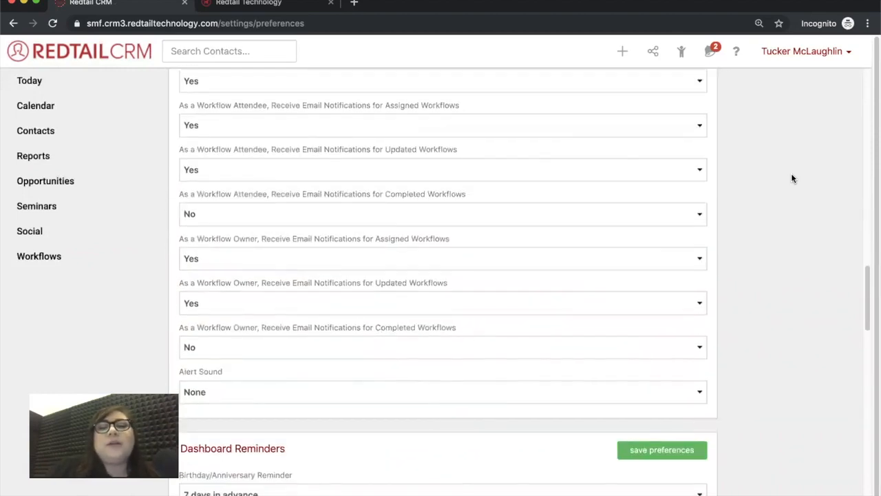
pyautogui.scroll(-6, 791, 178)
pyautogui.scroll(-1, 791, 176)
pyautogui.scroll(1, 791, 177)
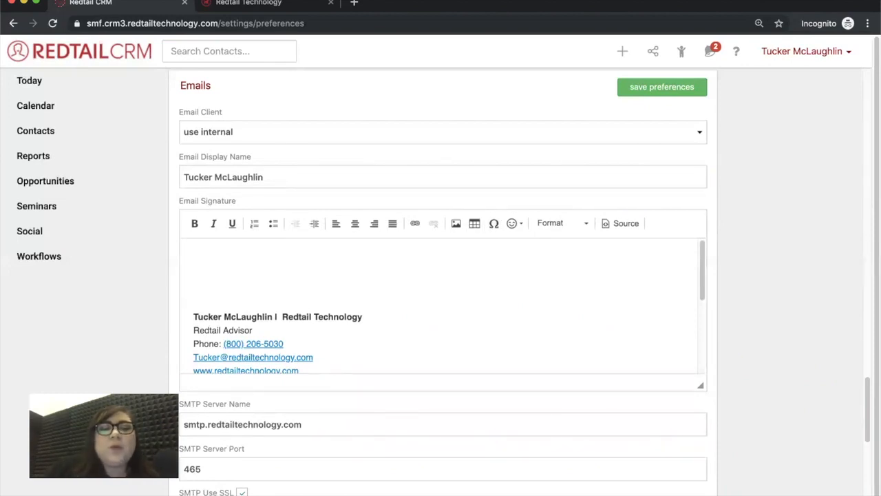
pyautogui.scroll(-1, 778, 359)
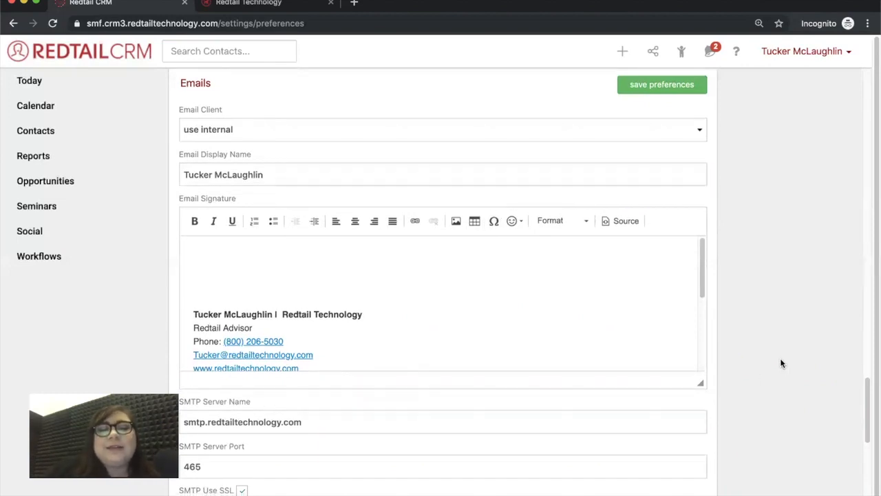
pyautogui.scroll(-3, 781, 363)
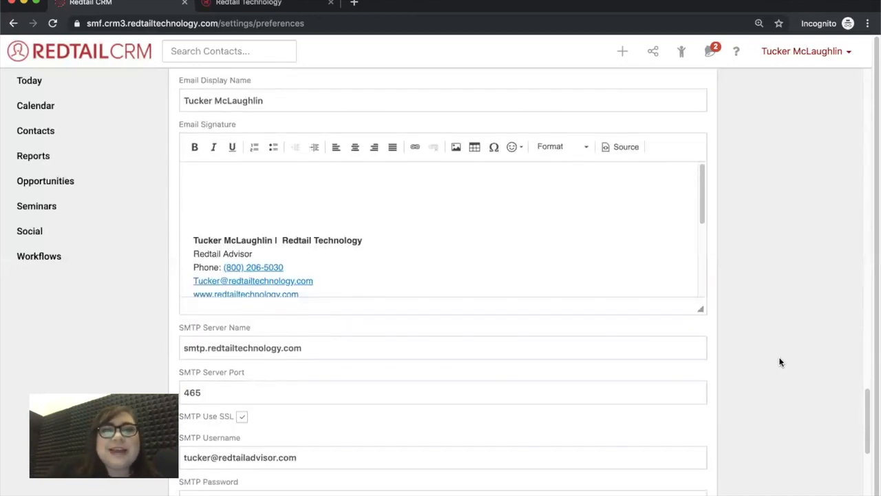
pyautogui.scroll(-1, 778, 354)
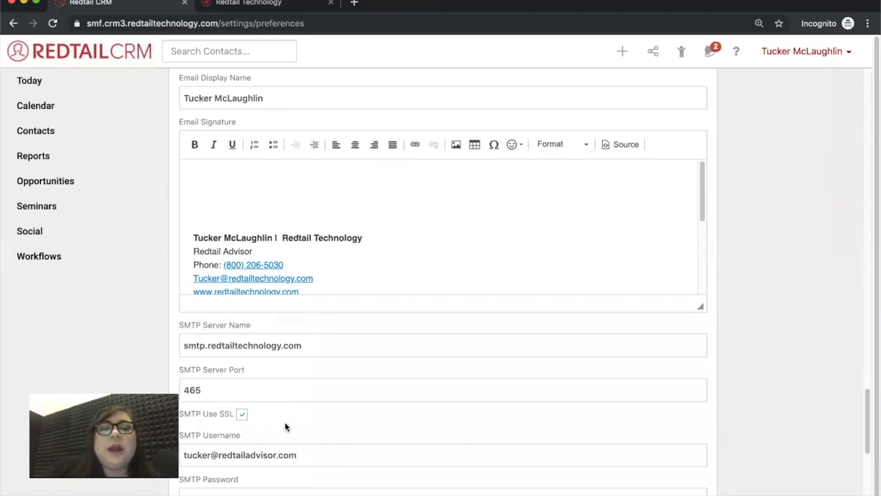
pyautogui.scroll(-1, 275, 402)
pyautogui.scroll(-1, 310, 400)
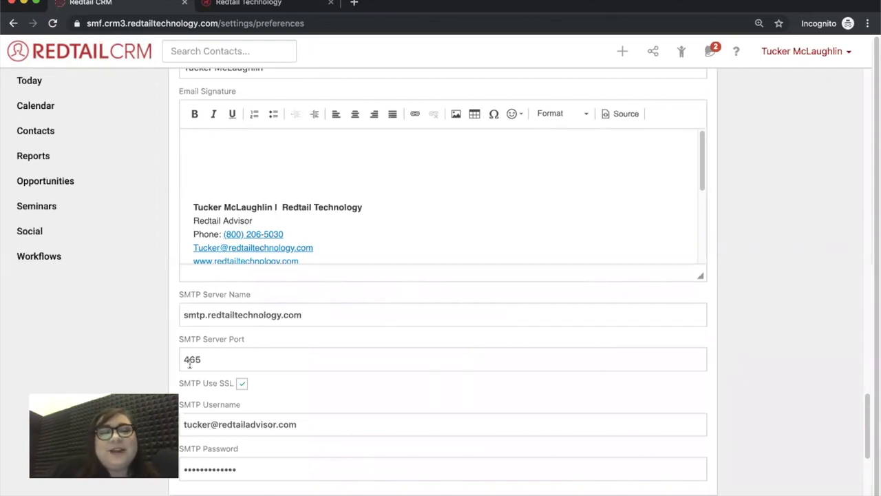
pyautogui.scroll(-1, 309, 391)
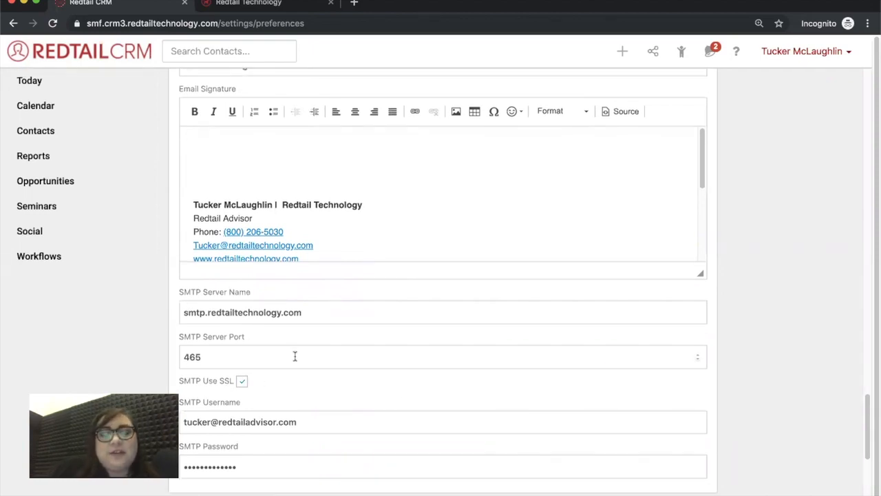
pyautogui.scroll(-1, 414, 394)
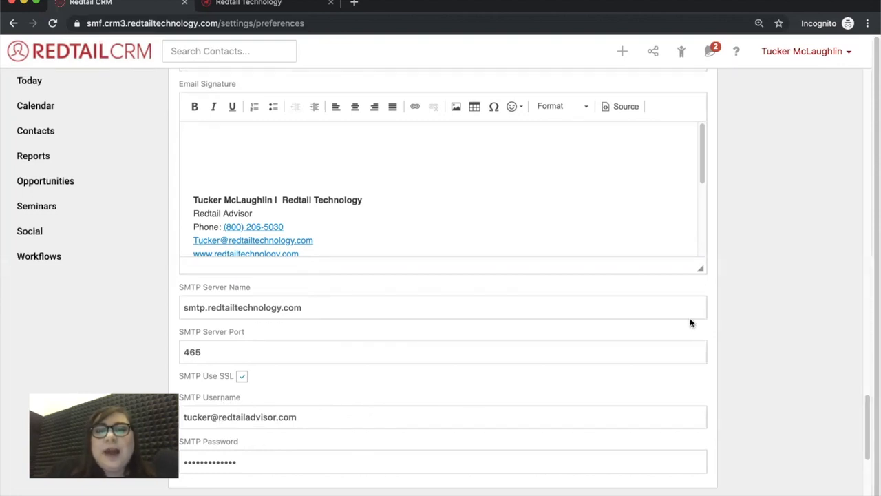
pyautogui.scroll(2, 634, 139)
pyautogui.scroll(3, 634, 140)
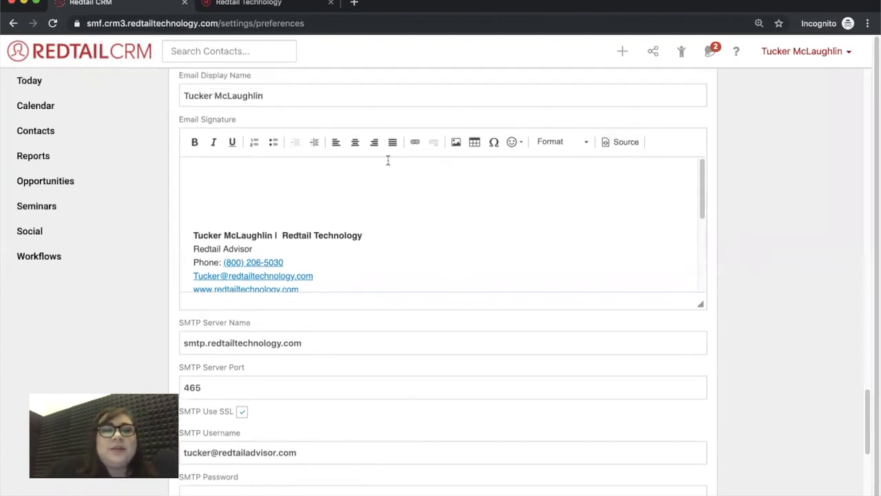
pyautogui.scroll(1, 429, 207)
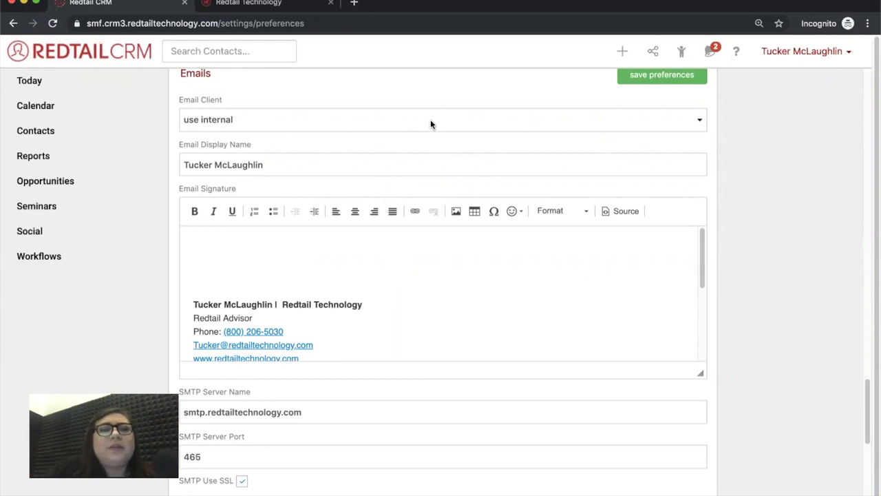
pyautogui.click(231, 113)
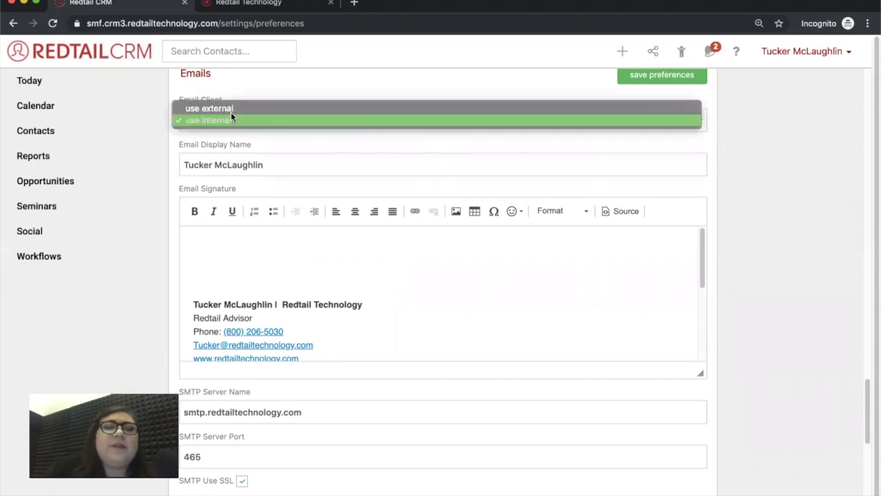
pyautogui.click(306, 87)
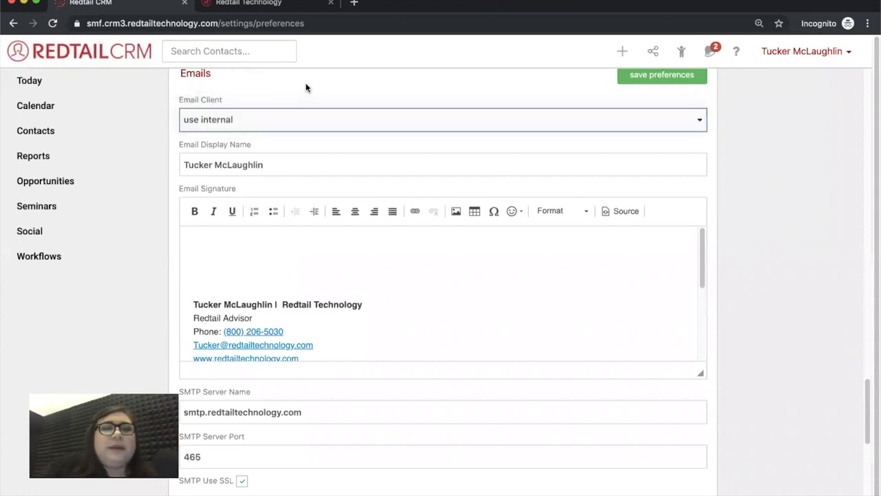
pyautogui.click(252, 121)
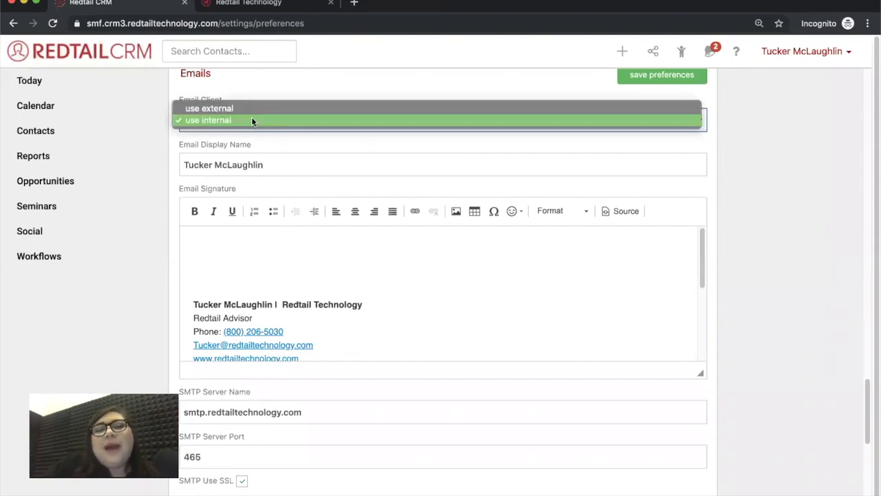
pyautogui.click(288, 91)
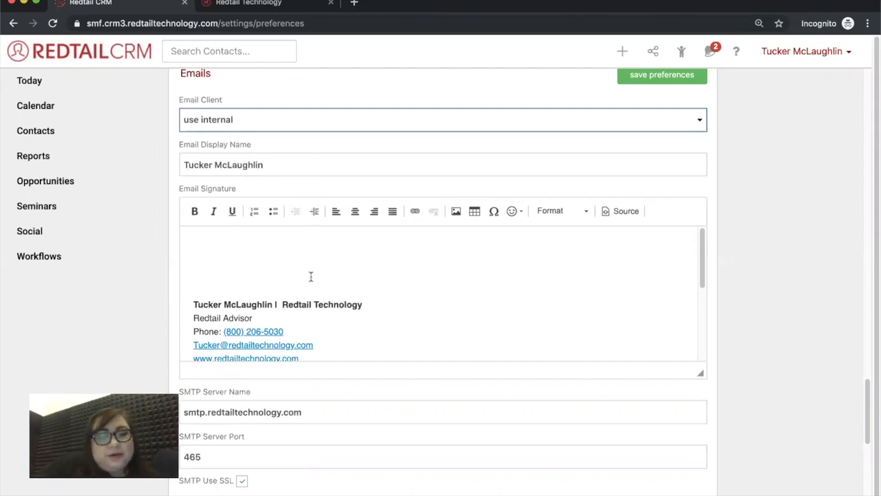
pyautogui.scroll(-1, 311, 276)
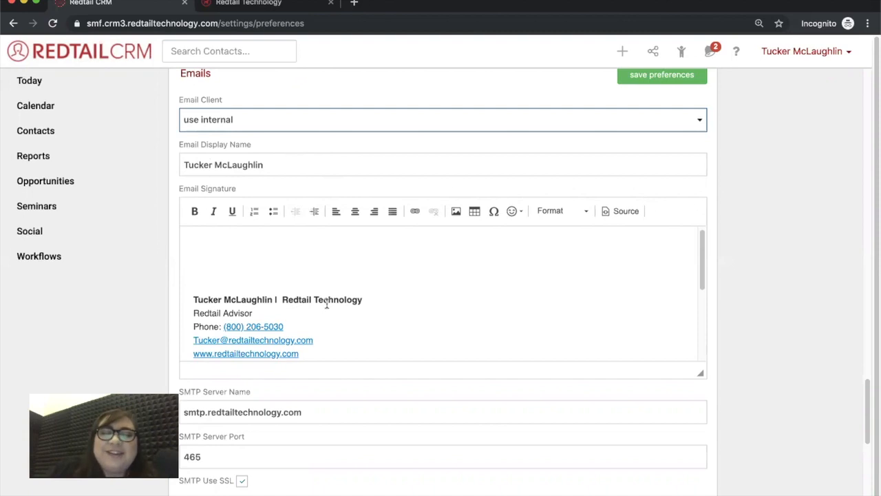
pyautogui.scroll(-1, 327, 303)
pyautogui.scroll(-2, 364, 307)
pyautogui.scroll(-1, 365, 308)
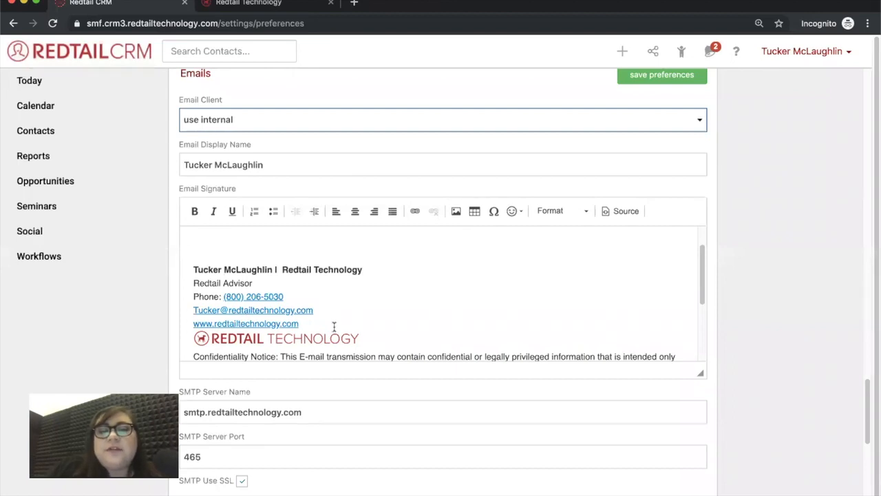
# Add a blank line after the signature's website line and bring up Image Properties
pyautogui.click(312, 321)
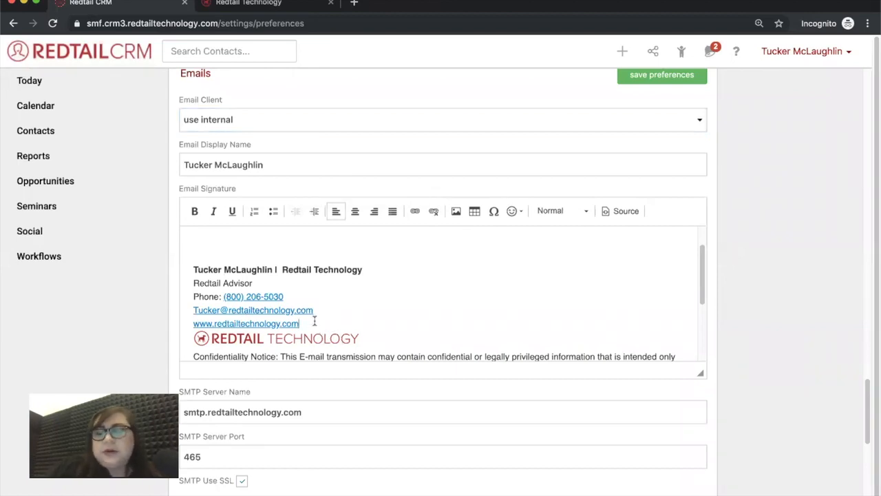
pyautogui.press('Return')
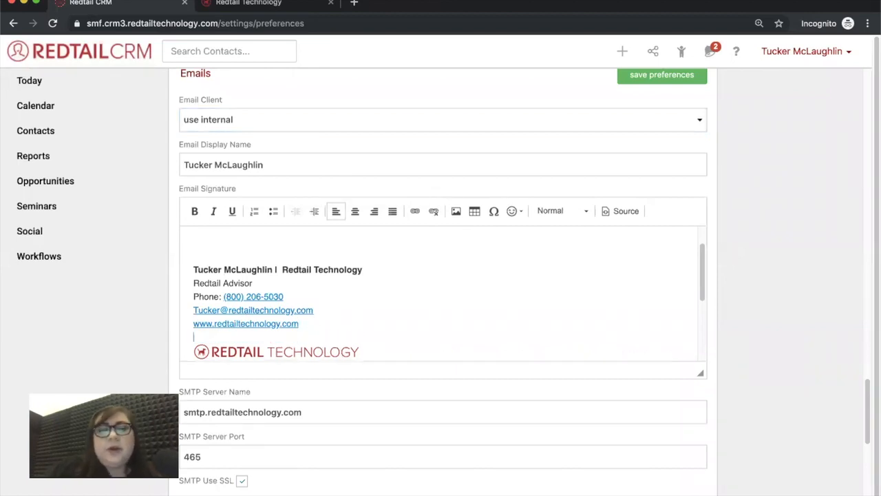
pyautogui.click(457, 211)
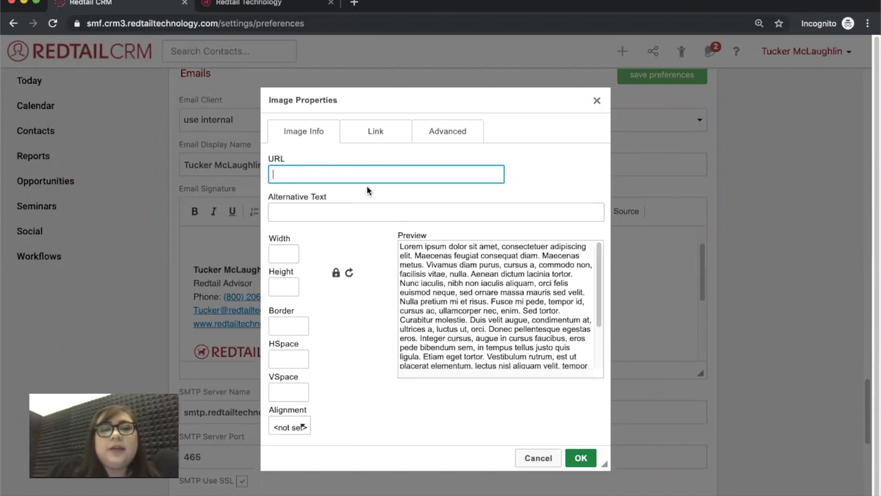
# Copy the RedtailTech_300.png logo address from the Redtail website into the image URL field
pyautogui.click(279, 7)
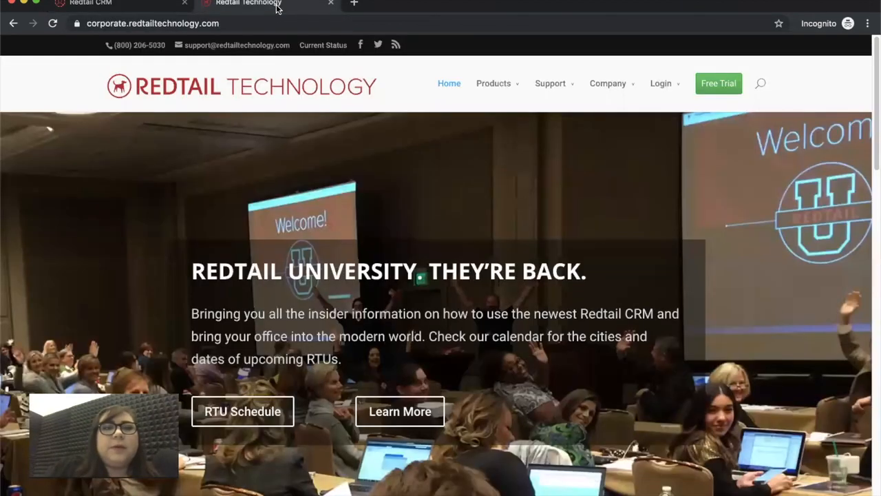
pyautogui.rightClick(258, 84)
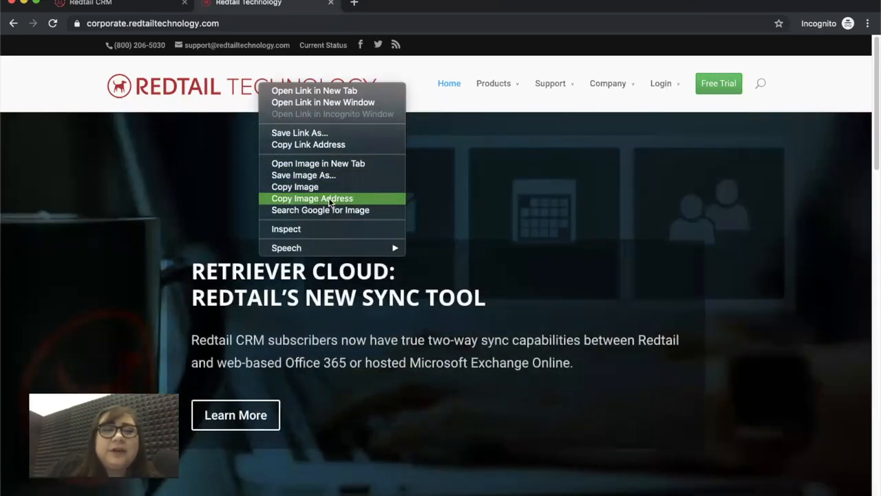
pyautogui.click(333, 201)
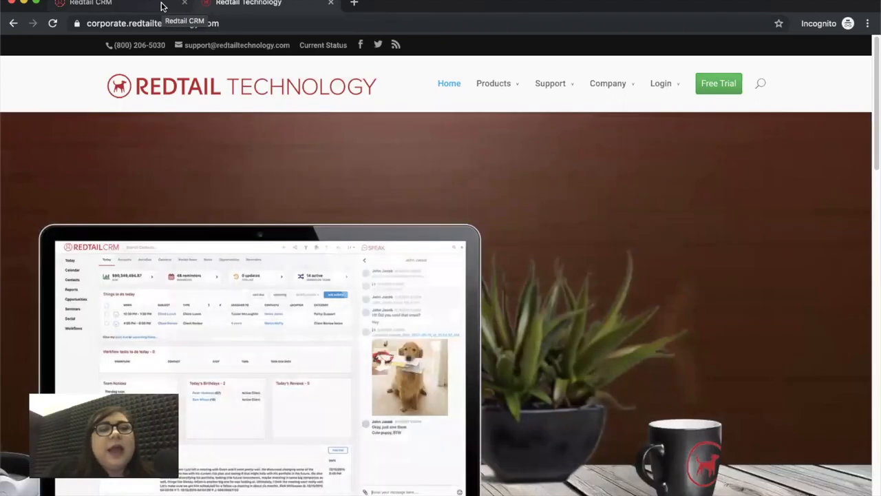
pyautogui.click(158, 5)
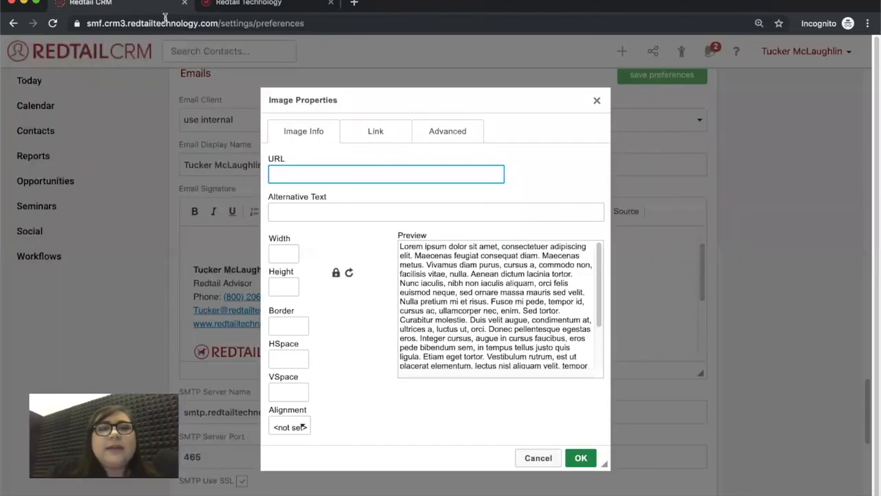
pyautogui.rightClick(284, 173)
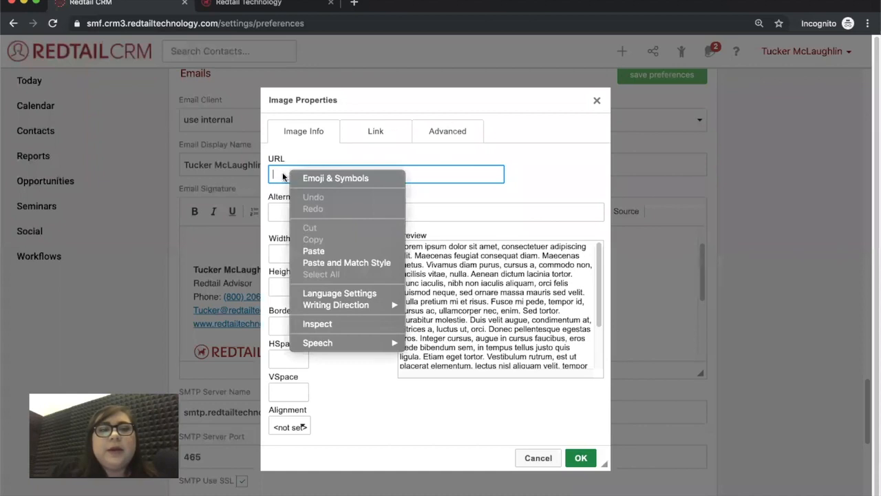
pyautogui.click(279, 174)
pyautogui.write('https://corporate.redtailtechnology.com/wp-content/uploads/2018/07/RedtailTech_300.png')
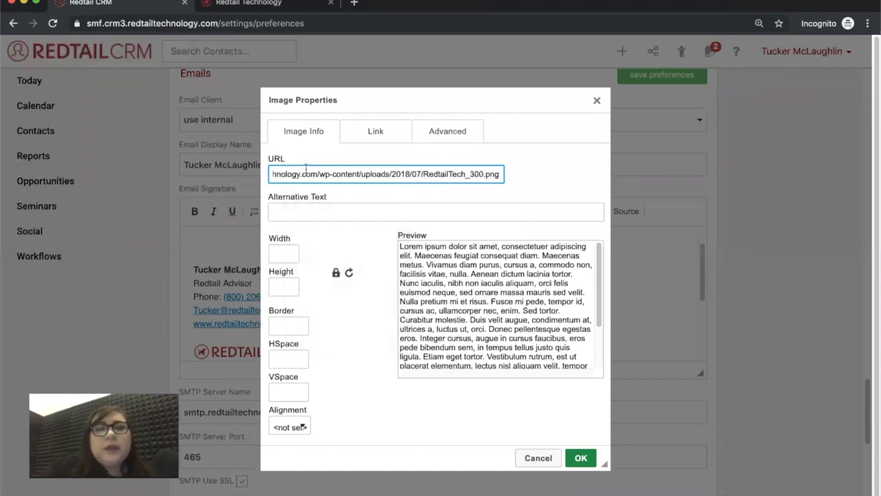
pyautogui.click(562, 187)
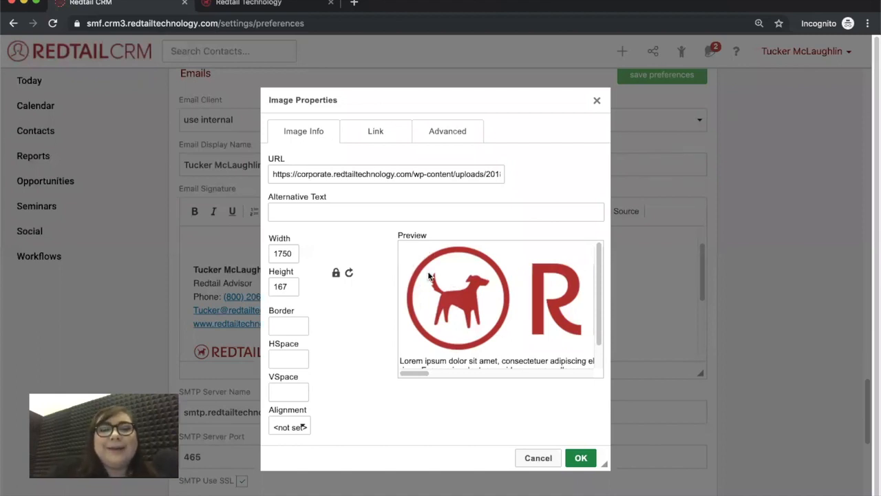
# Change the image width to 250 so the height becomes 24
pyautogui.click(283, 254)
pyautogui.press('BackSpace')
pyautogui.press('BackSpace')
pyautogui.write('2')
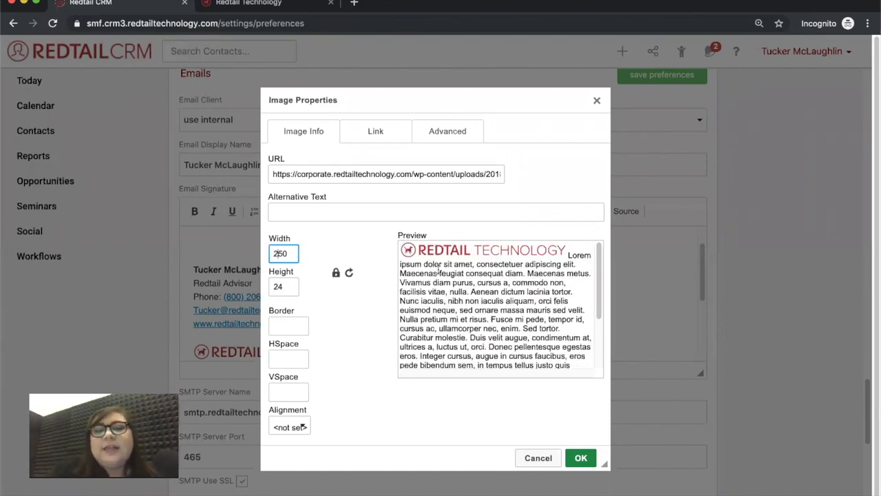
# Discard the image without inserting it and delete the blank line above the logo
pyautogui.click(597, 102)
pyautogui.click(540, 107)
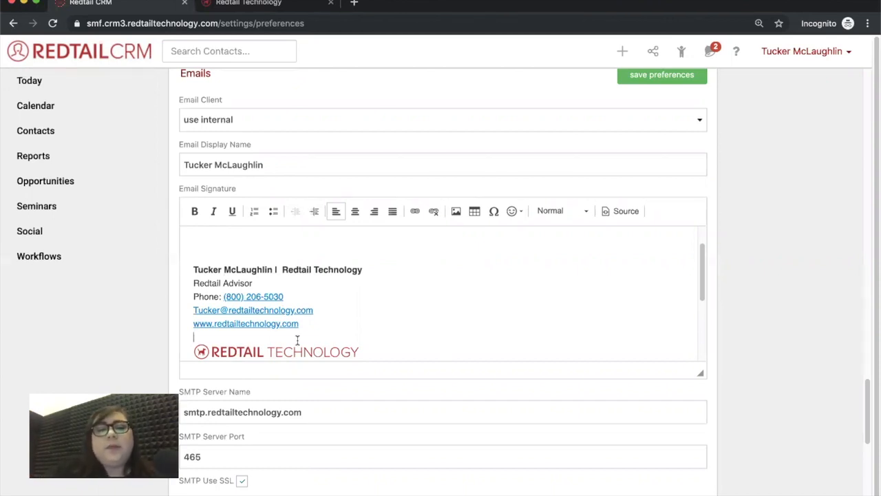
pyautogui.press('BackSpace')
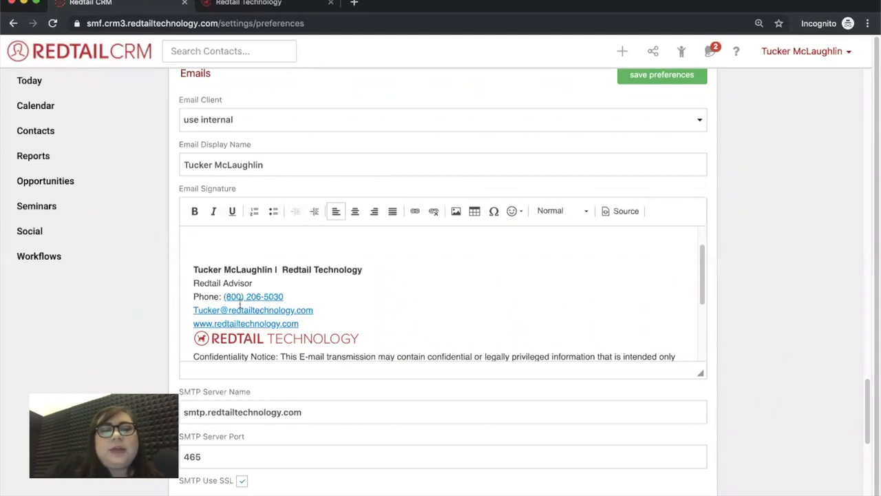
# Add an 'alt. email:' line with the training e-mail address below the main e-mail
pyautogui.click(315, 311)
pyautogui.press('Return')
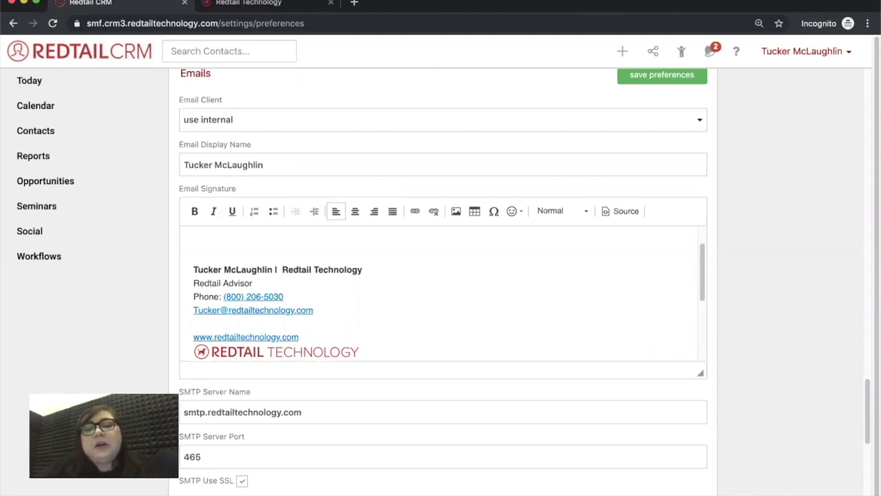
pyautogui.write('alt')
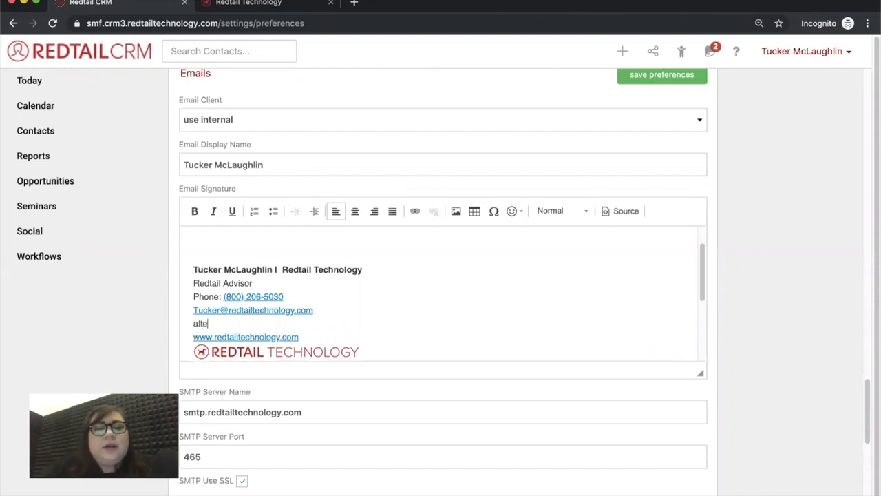
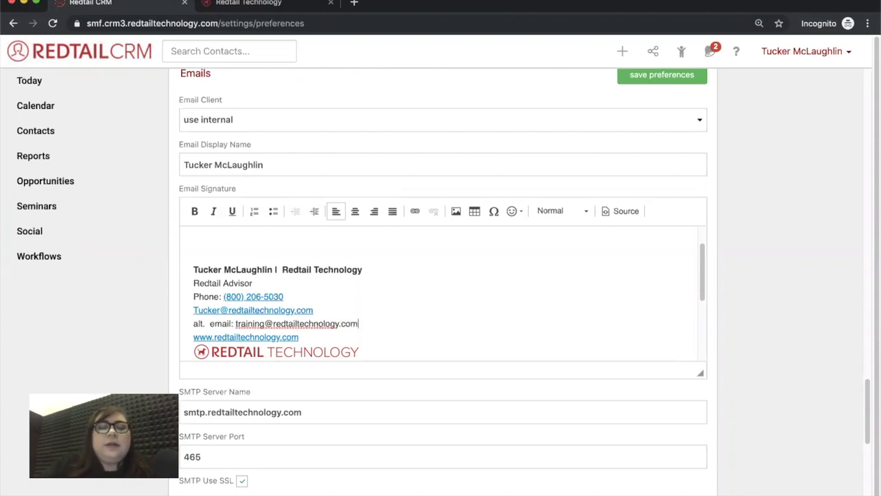
pyautogui.moveTo(358, 323); pyautogui.dragTo(234, 324)
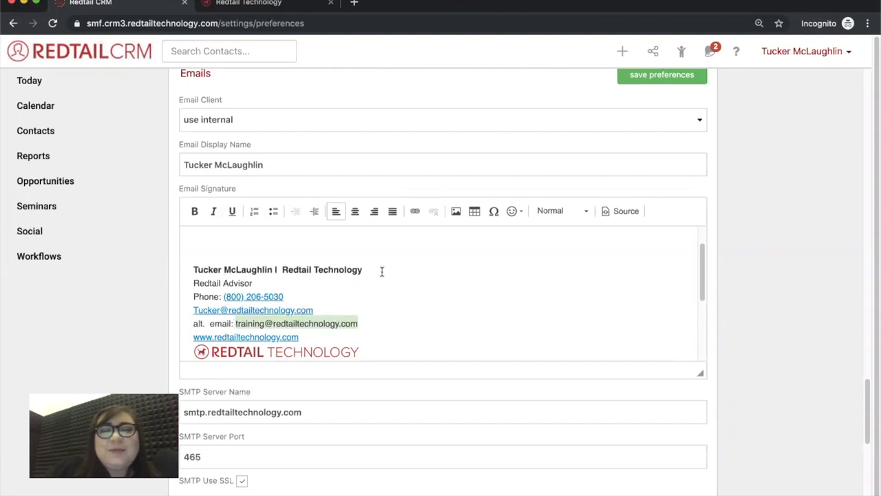
# Link the selected training address as an E-mail type link to that same address
pyautogui.click(414, 216)
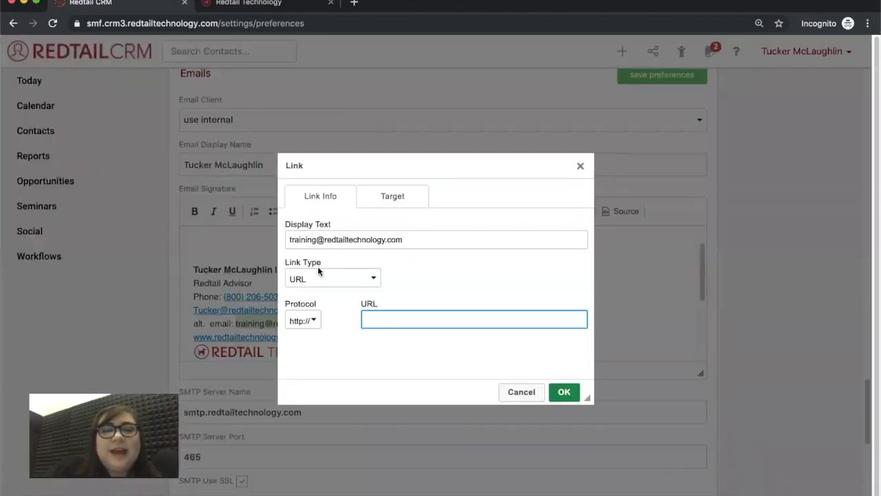
pyautogui.click(310, 281)
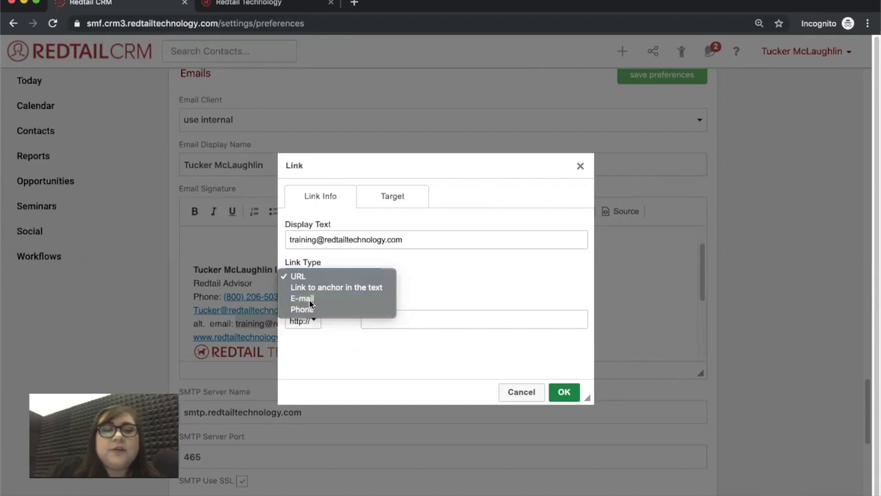
pyautogui.click(337, 299)
pyautogui.click(330, 299)
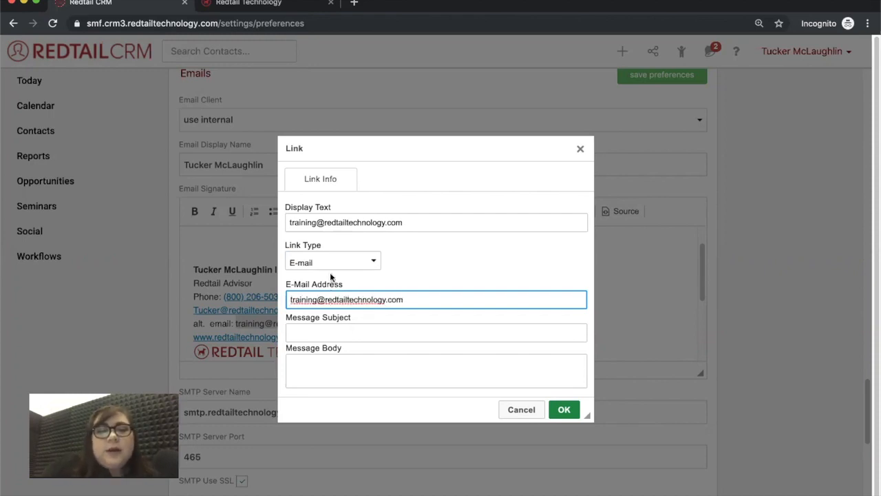
pyautogui.click(561, 410)
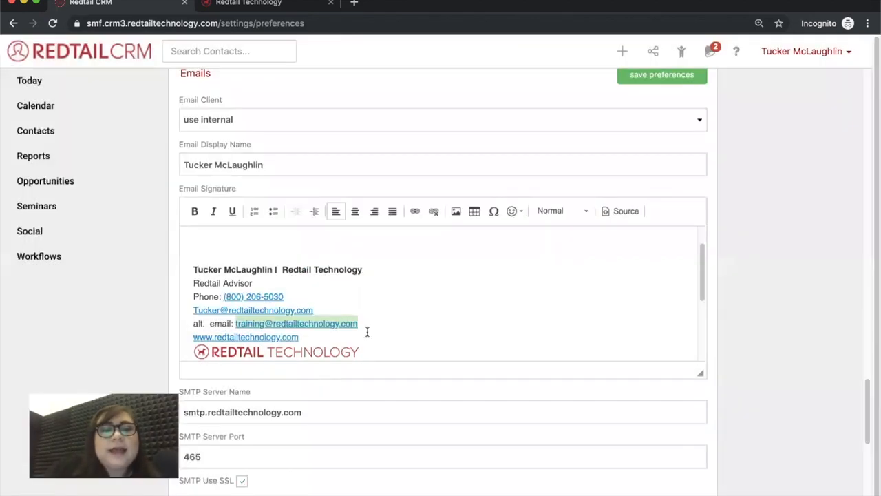
# Delete the alternate e-mail line and its leftover blank line from the signature
pyautogui.click(369, 333)
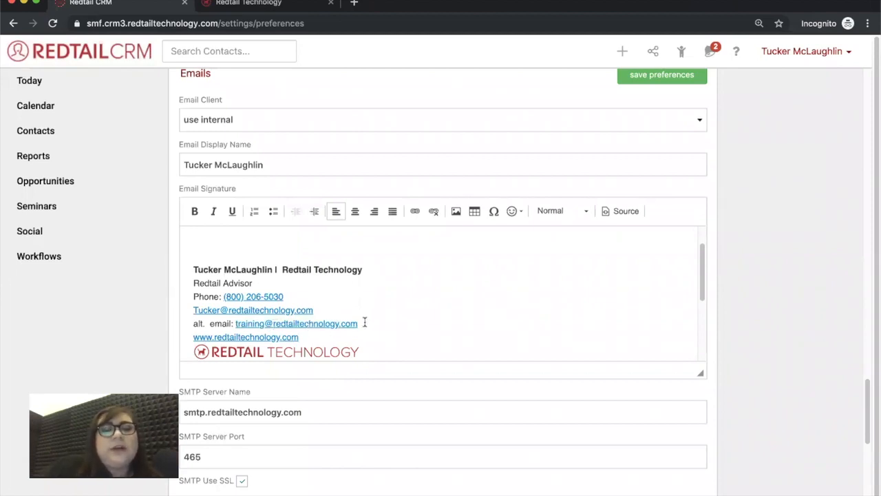
pyautogui.moveTo(362, 321); pyautogui.dragTo(189, 324)
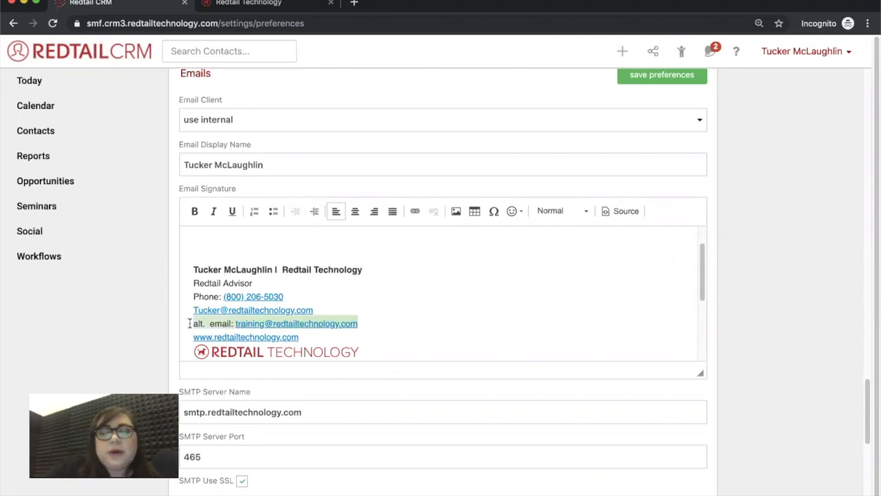
pyautogui.press('BackSpace')
pyautogui.press('Delete')
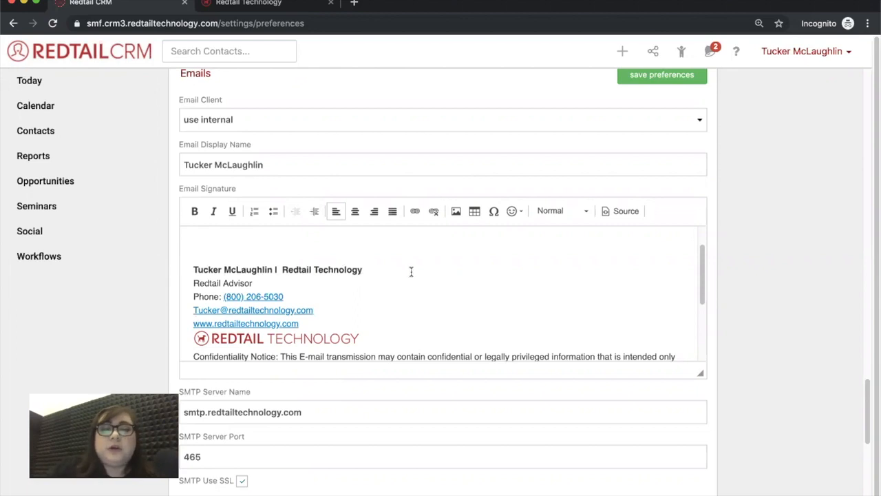
# Save the email preferences
pyautogui.scroll(1, 491, 281)
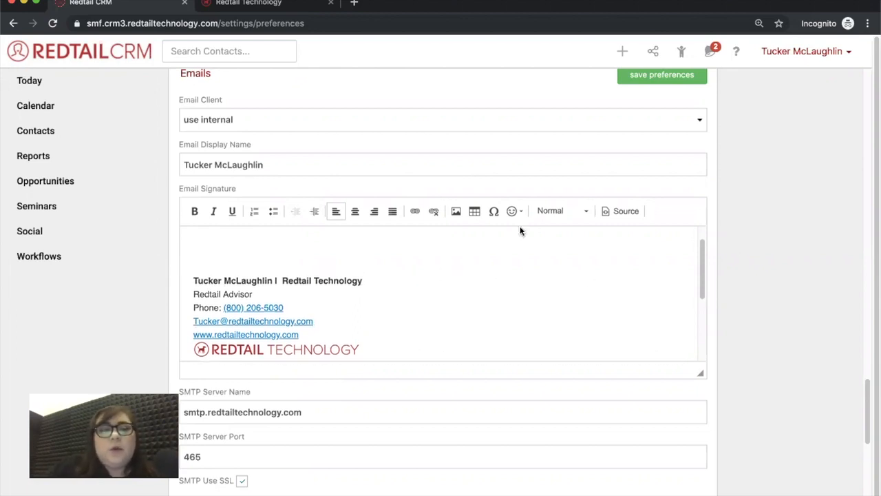
pyautogui.scroll(-3, 740, 287)
pyautogui.scroll(4, 740, 288)
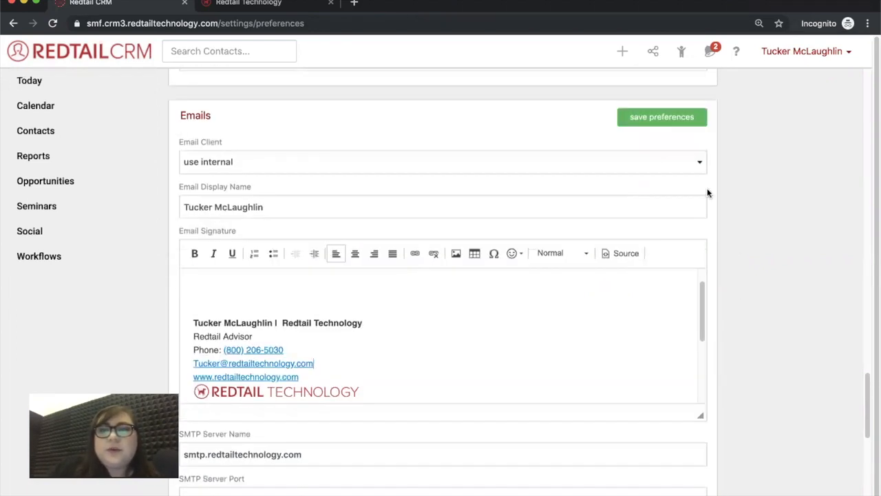
pyautogui.click(653, 122)
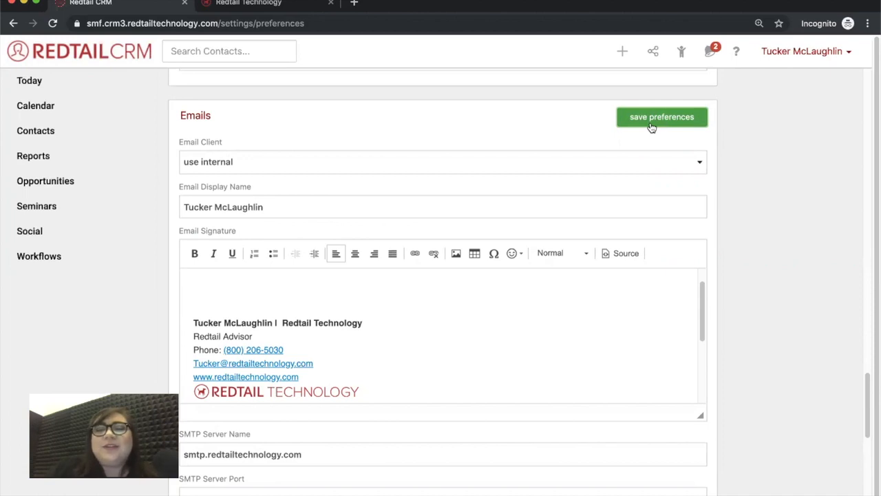
pyautogui.scroll(-1, 545, 398)
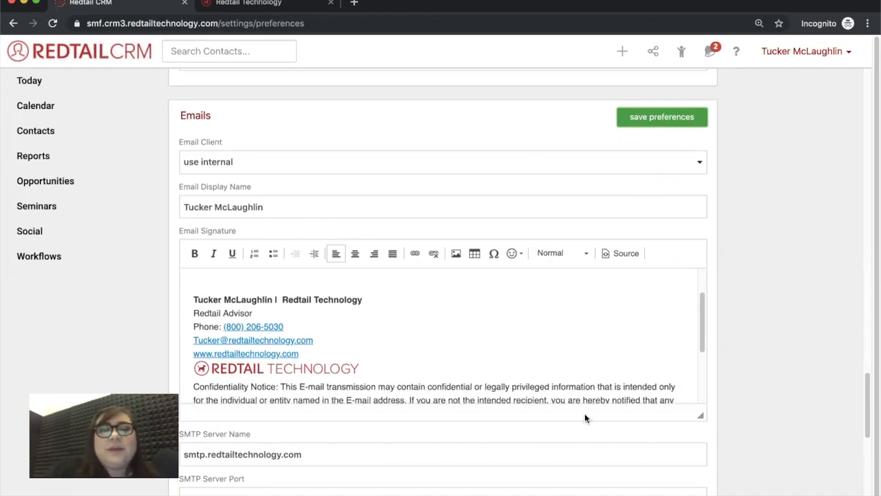
pyautogui.scroll(-3, 585, 418)
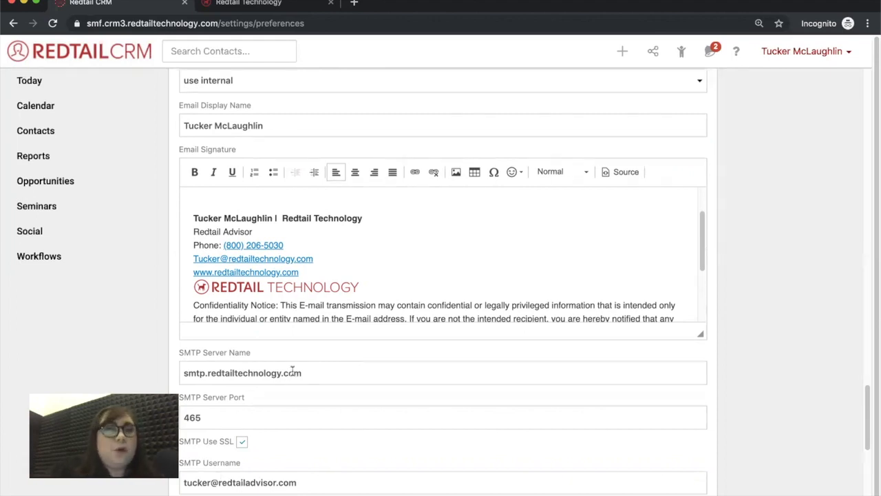
pyautogui.click(804, 55)
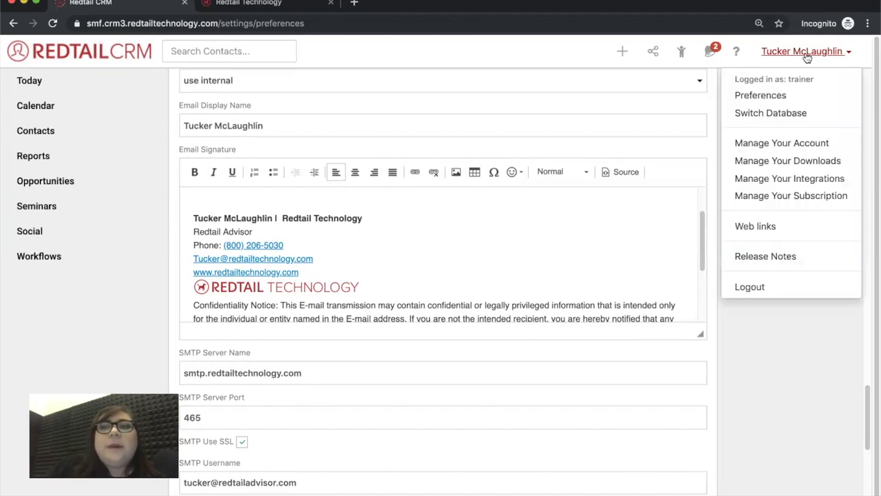
# Go to Manage Your Account and open Email Templates under Manage Templates
pyautogui.click(799, 142)
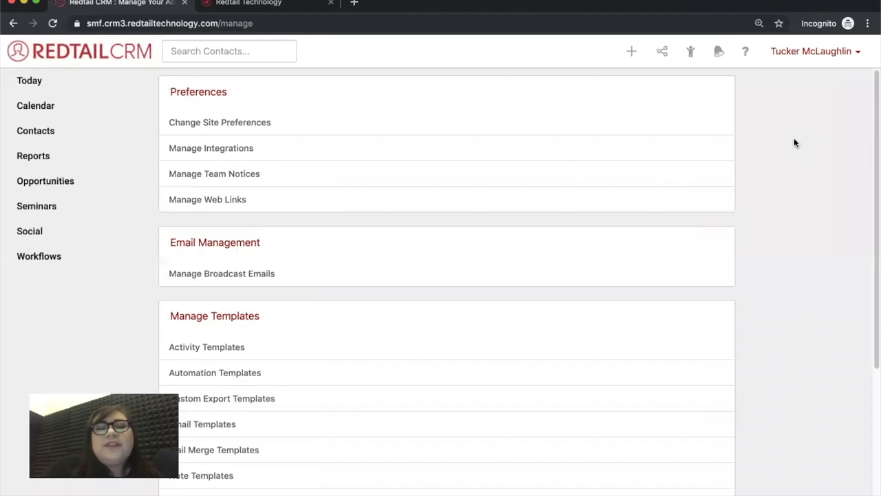
pyautogui.scroll(-1, 781, 237)
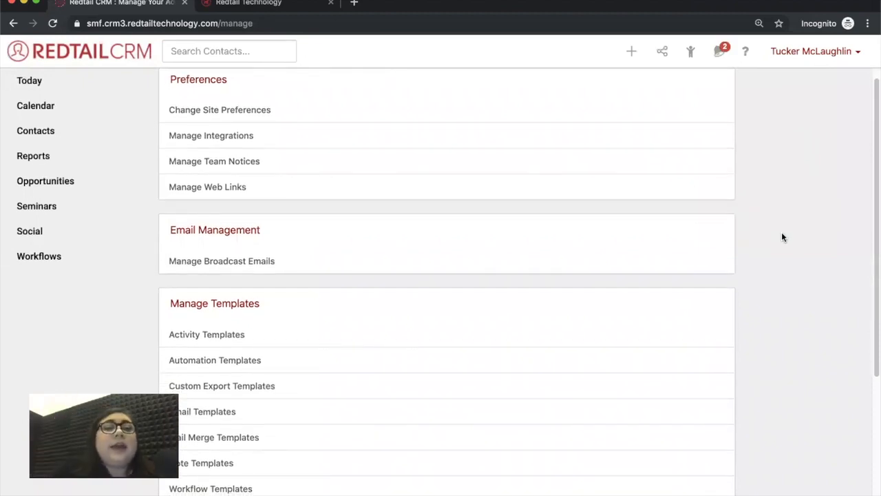
pyautogui.scroll(-3, 782, 236)
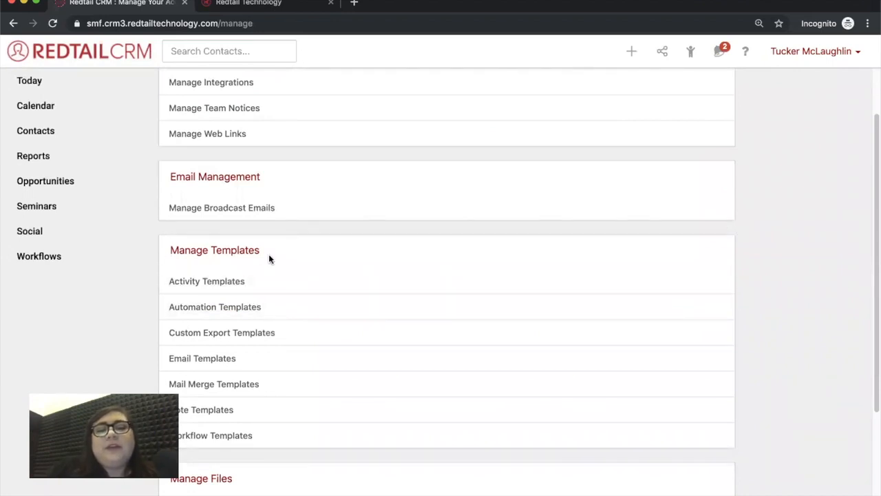
pyautogui.click(211, 362)
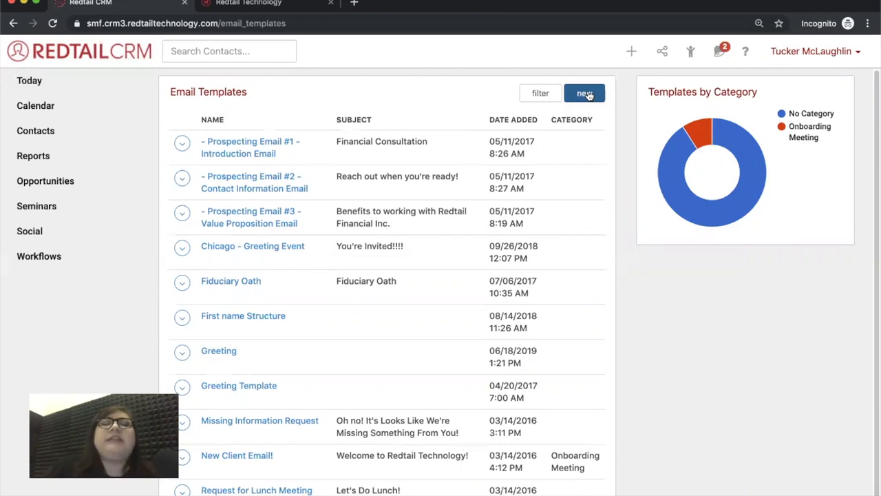
# Open the Prospecting Email #1 - Introduction Email template and add a comma after ##Firstname##
pyautogui.click(267, 141)
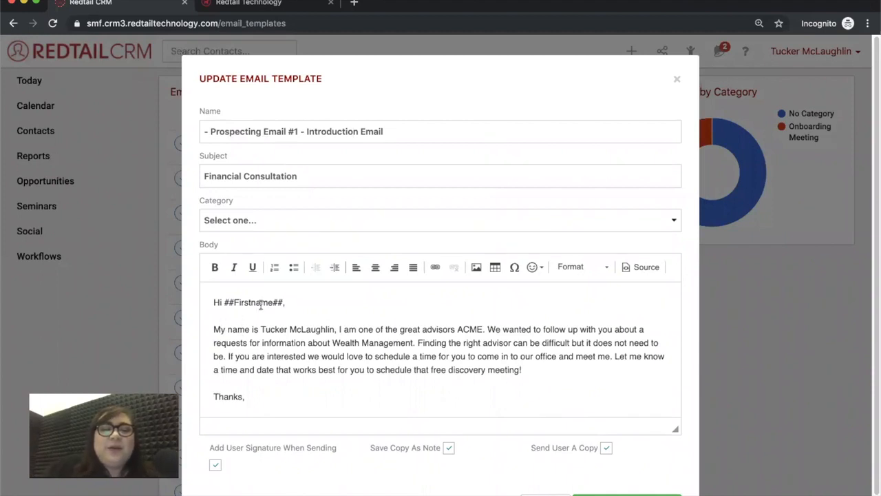
pyautogui.moveTo(225, 302); pyautogui.dragTo(284, 302)
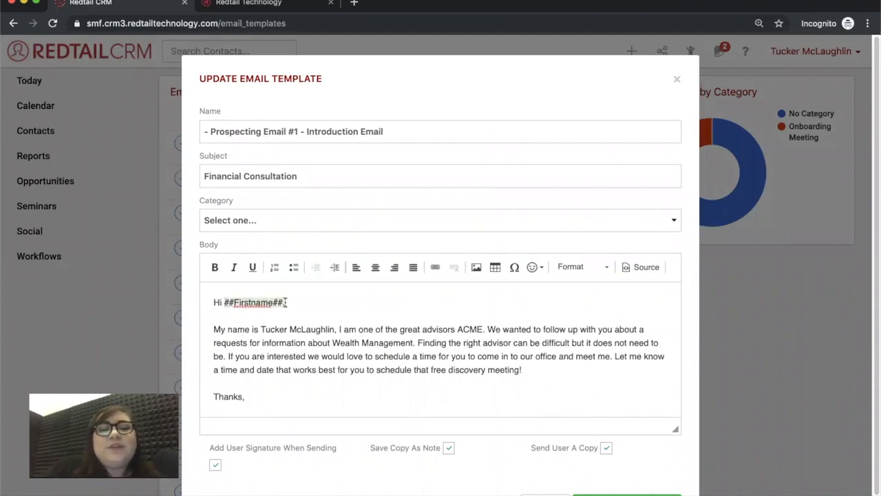
pyautogui.click(348, 304)
pyautogui.write(',')
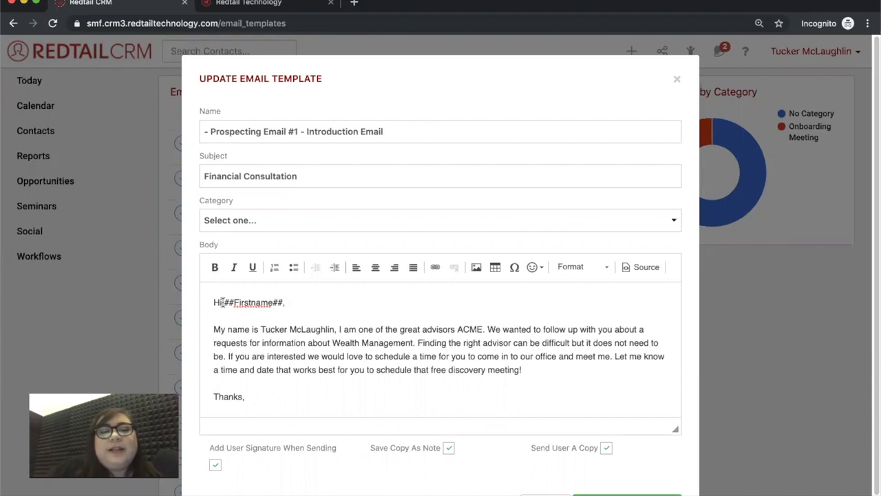
pyautogui.click(288, 306)
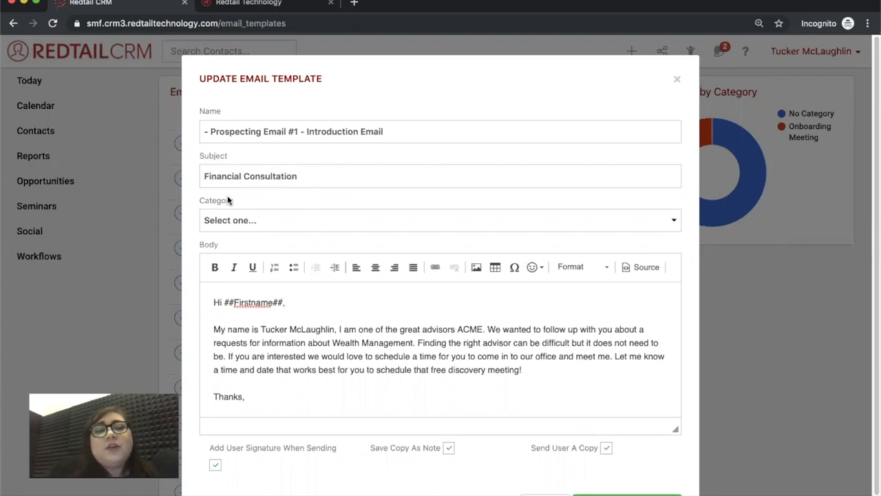
# Set the template's Category to Prospecting from the Custom Types list
pyautogui.click(260, 226)
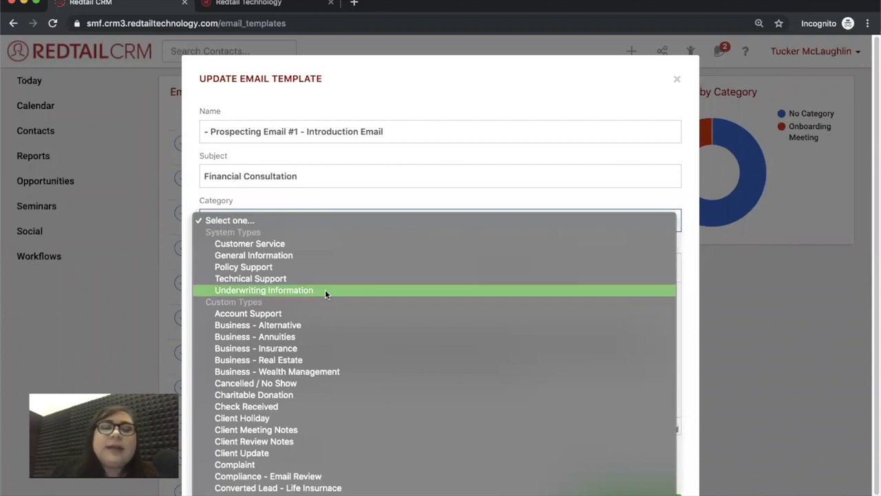
pyautogui.scroll(-5, 377, 316)
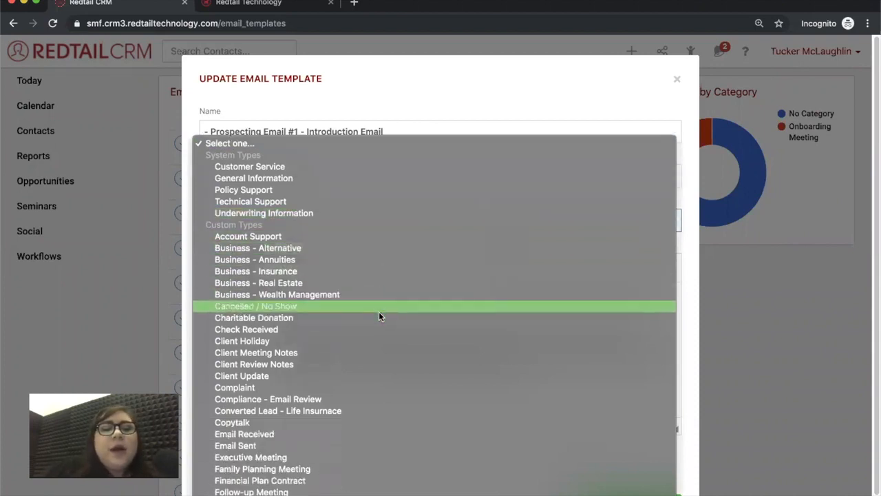
pyautogui.scroll(-7, 379, 315)
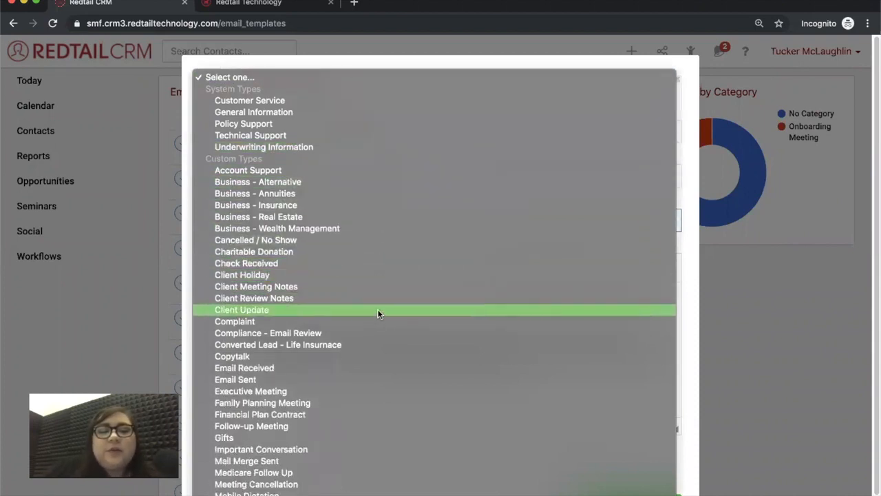
pyautogui.scroll(-6, 378, 314)
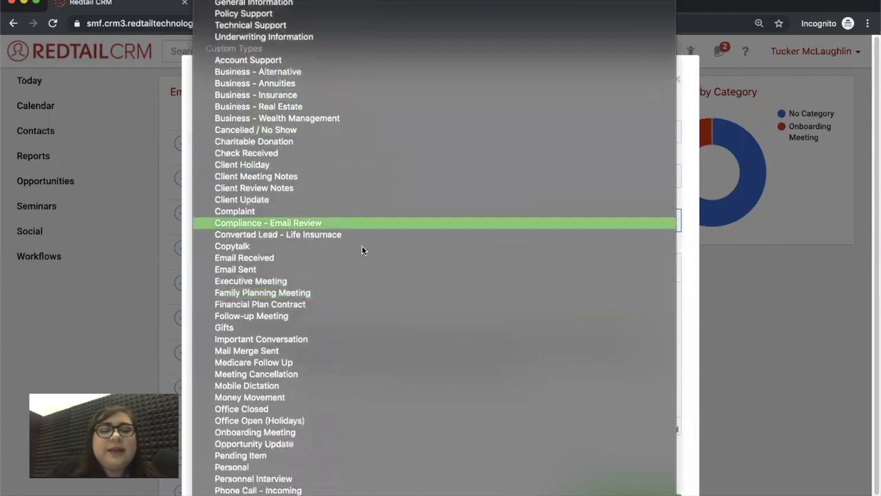
pyautogui.scroll(-4, 346, 423)
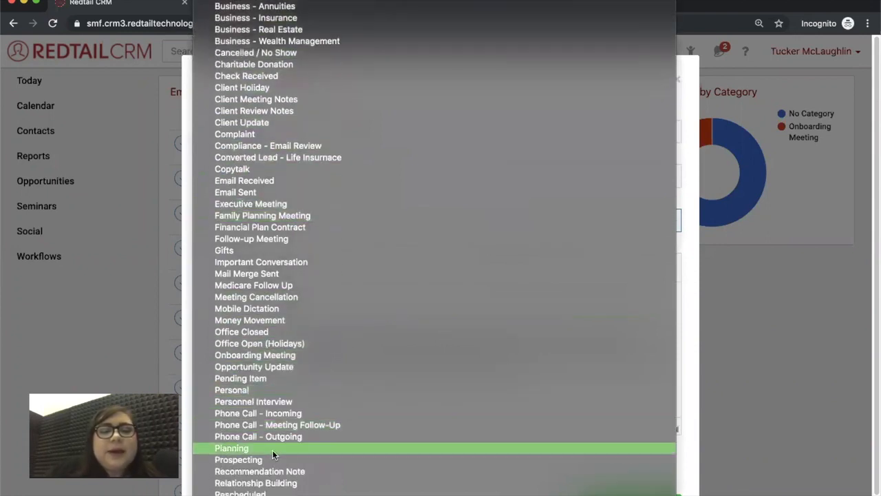
pyautogui.click(413, 458)
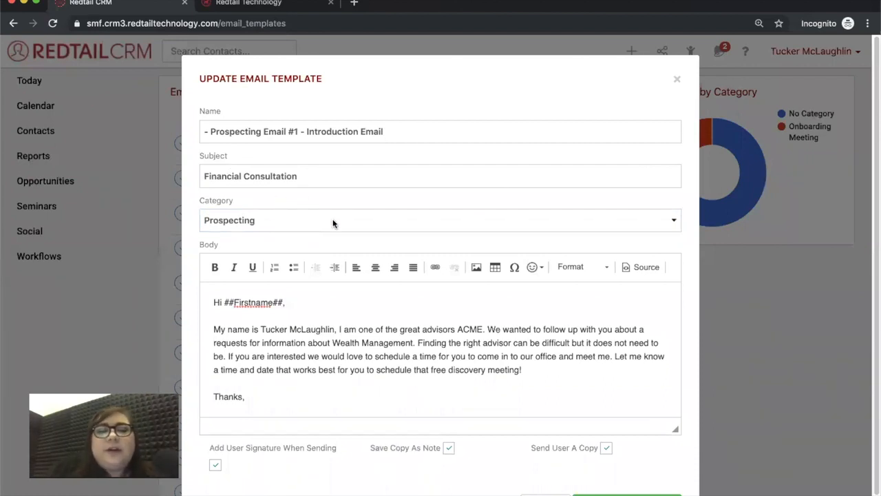
# Enable Send User A Copy and save the Prospecting Email #1 template
pyautogui.scroll(-1, 403, 375)
pyautogui.scroll(-3, 403, 383)
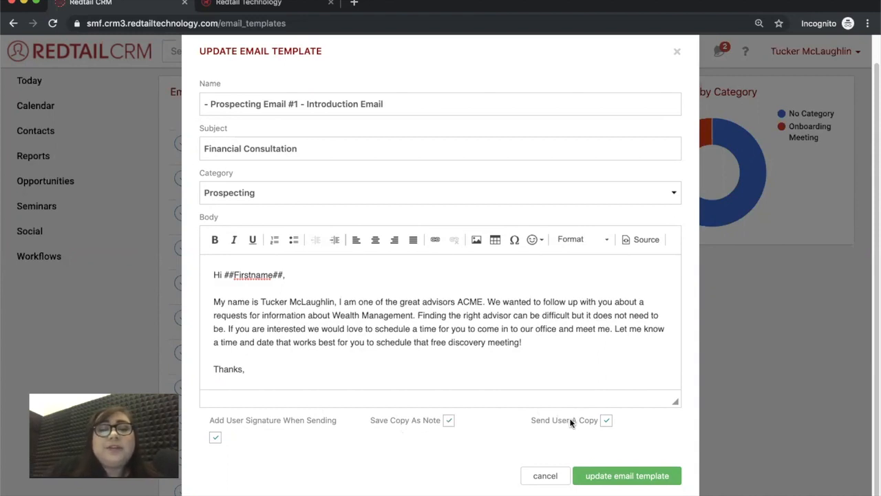
pyautogui.click(606, 420)
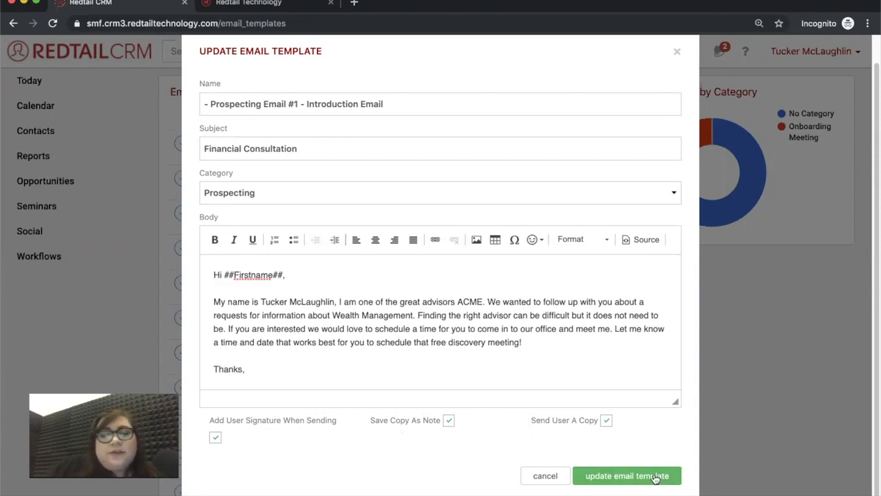
pyautogui.scroll(2, 634, 347)
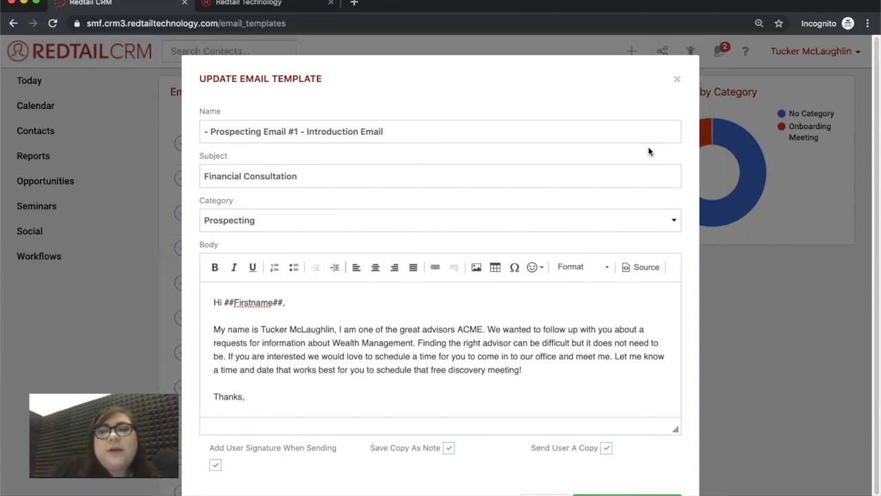
pyautogui.click(677, 82)
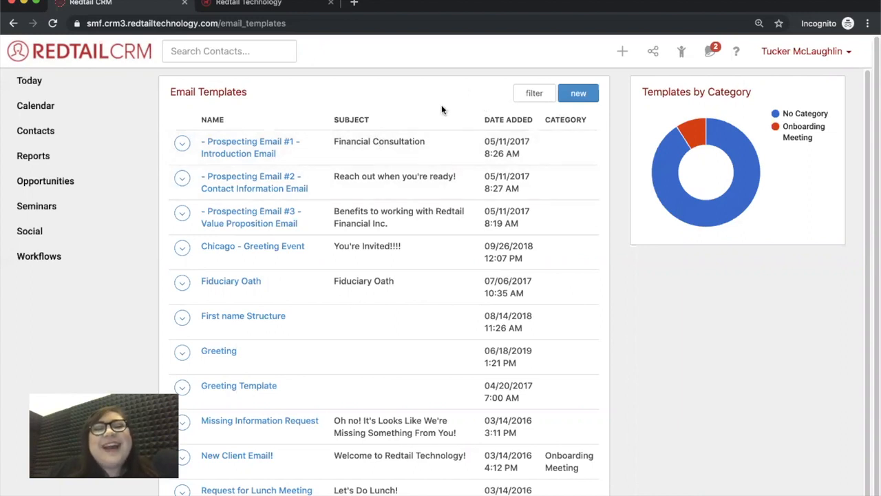
# Go to Custom Export Templates from the Manage Your Account page
pyautogui.click(801, 54)
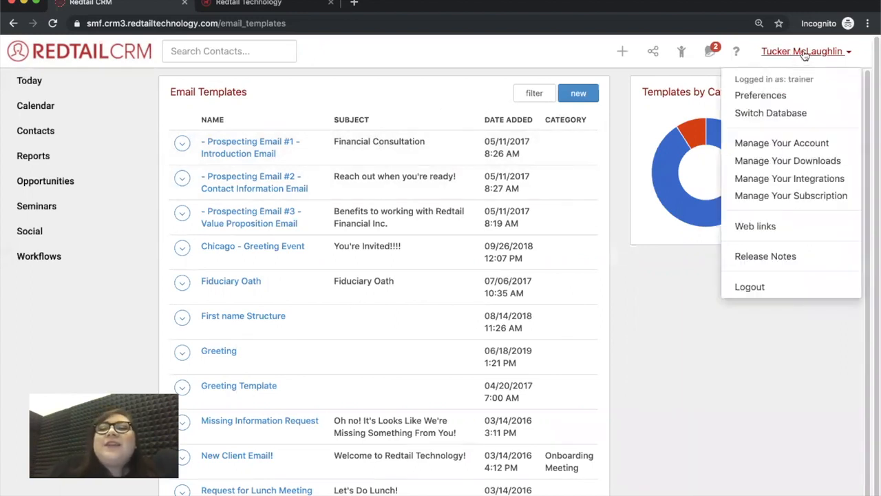
pyautogui.click(807, 141)
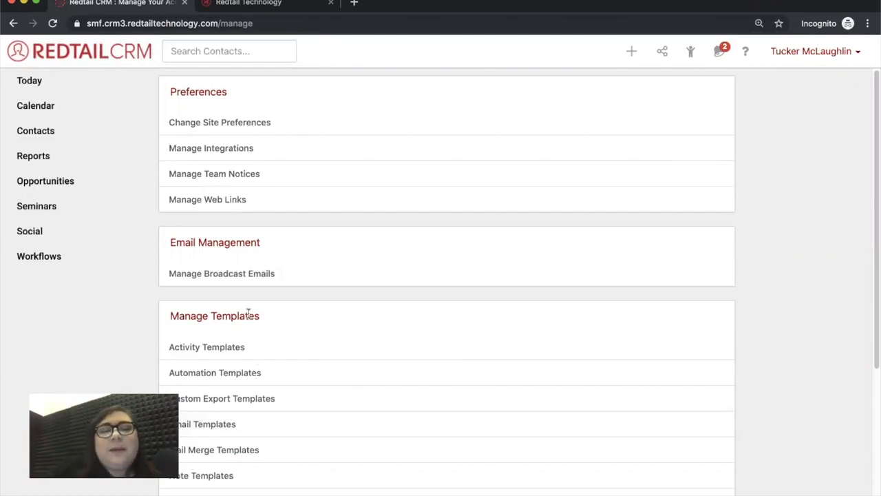
pyautogui.click(236, 402)
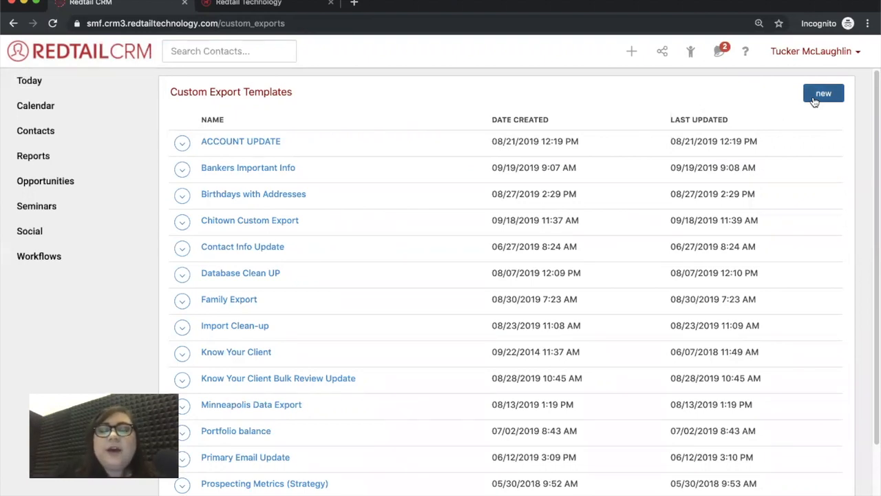
# Open a contact from the Recently Viewed list in a new browser tab
pyautogui.click(688, 55)
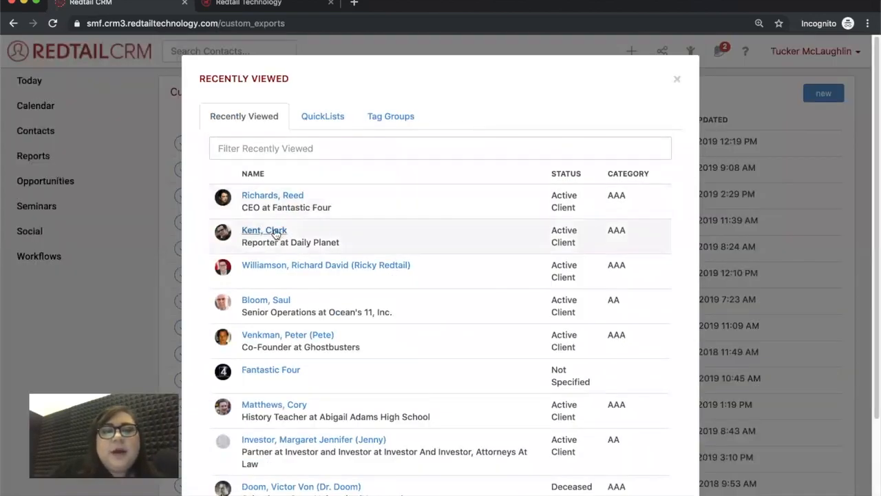
pyautogui.rightClick(277, 234)
pyautogui.click(303, 234)
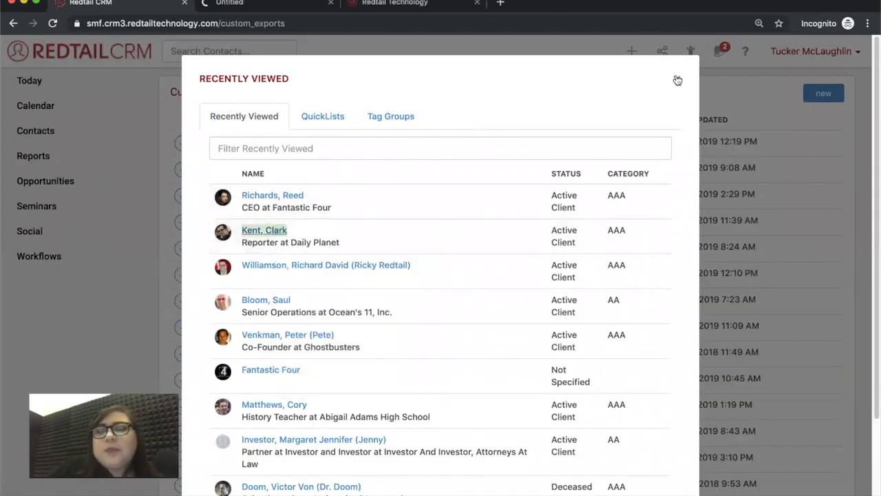
# Close Recently Viewed, view the contact's new tab, then return to Custom Export Templates
pyautogui.click(678, 80)
pyautogui.click(252, 4)
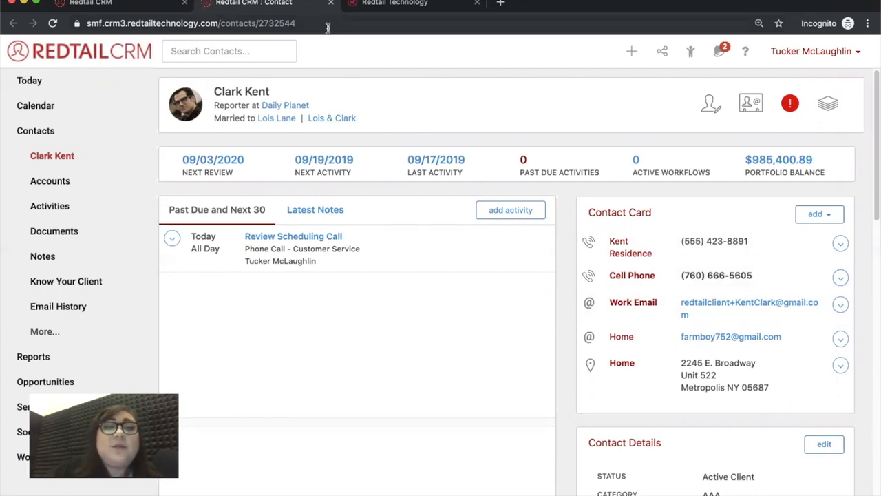
pyautogui.click(155, 6)
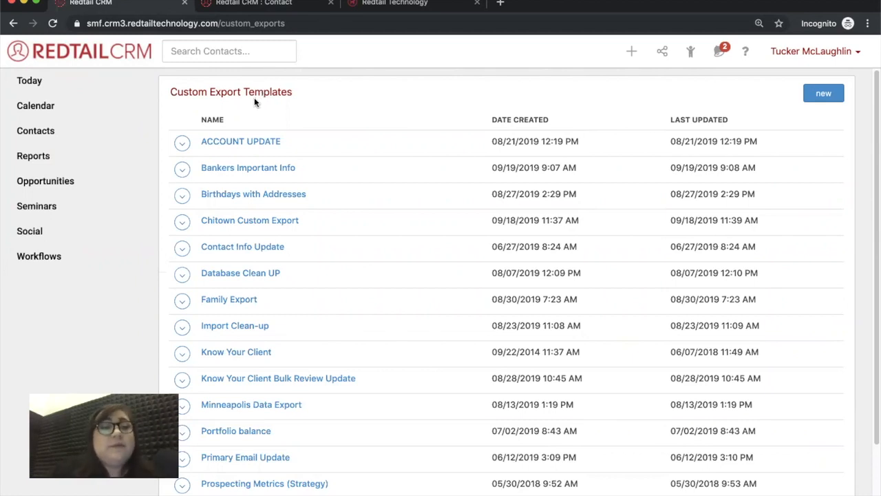
# Create a new custom export named 'Finding Primary Email Addresses'
pyautogui.click(827, 98)
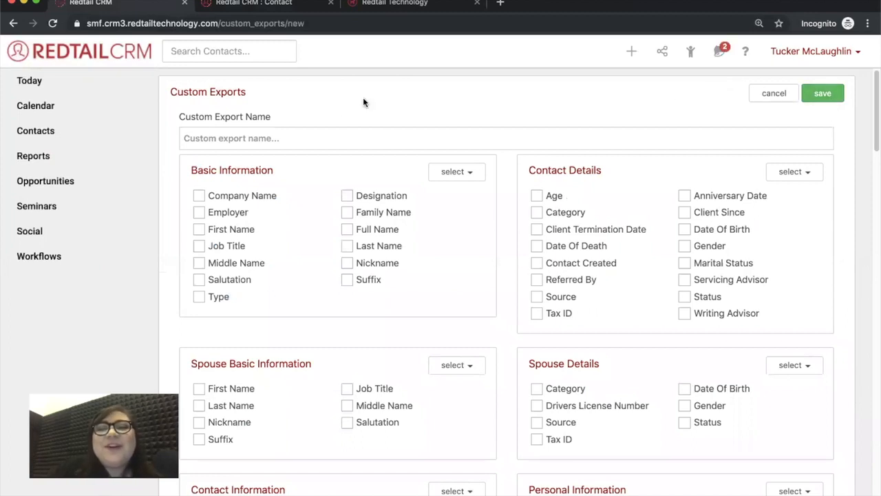
pyautogui.click(269, 137)
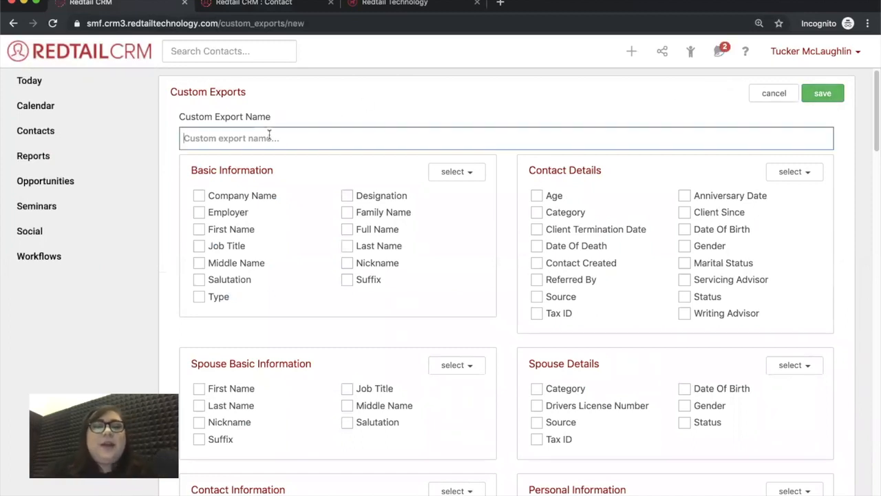
pyautogui.write('Prince')
pyautogui.press('BackSpace')
pyautogui.press('BackSpace')
pyautogui.press('BackSpace')
pyautogui.press('BackSpace')
pyautogui.press('BackSpace')
pyautogui.press('BackSpace')
pyautogui.write('Finding M')
pyautogui.press('BackSpace')
pyautogui.write('Primary Email Addresses')
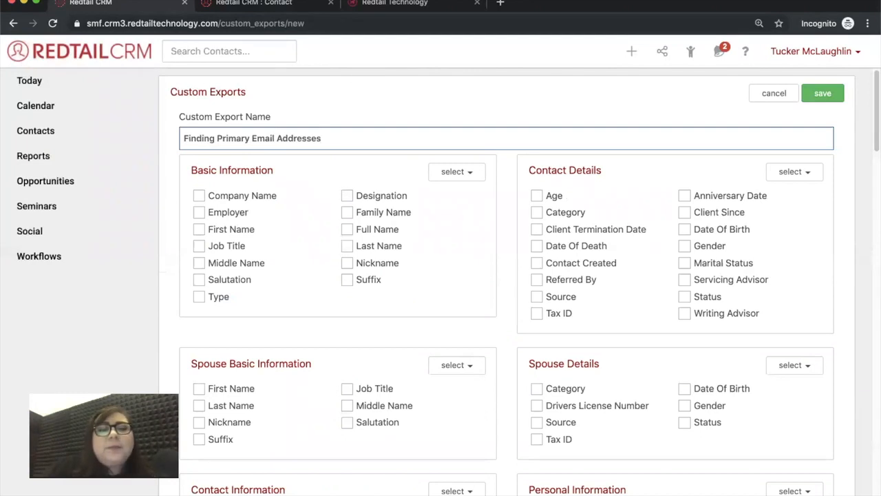
# Tick the Full Name and Primary Email fields, then scroll down to the save button
pyautogui.click(347, 229)
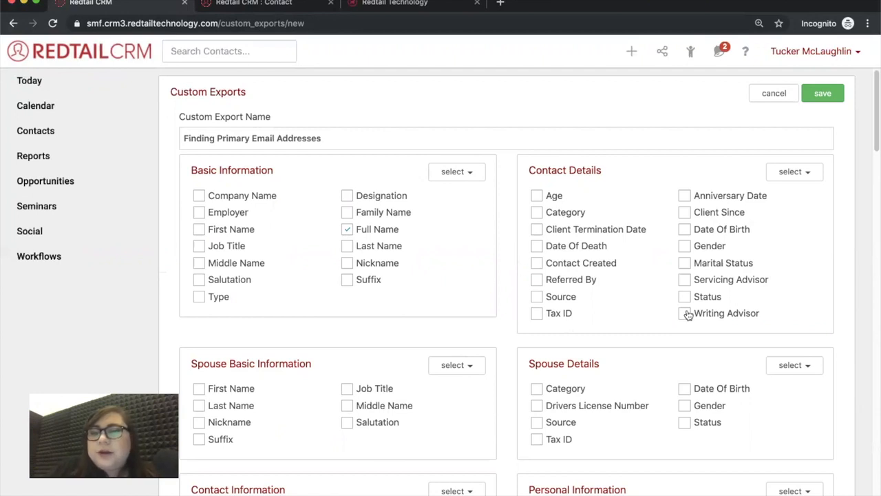
pyautogui.scroll(-1, 654, 350)
pyautogui.scroll(-3, 655, 349)
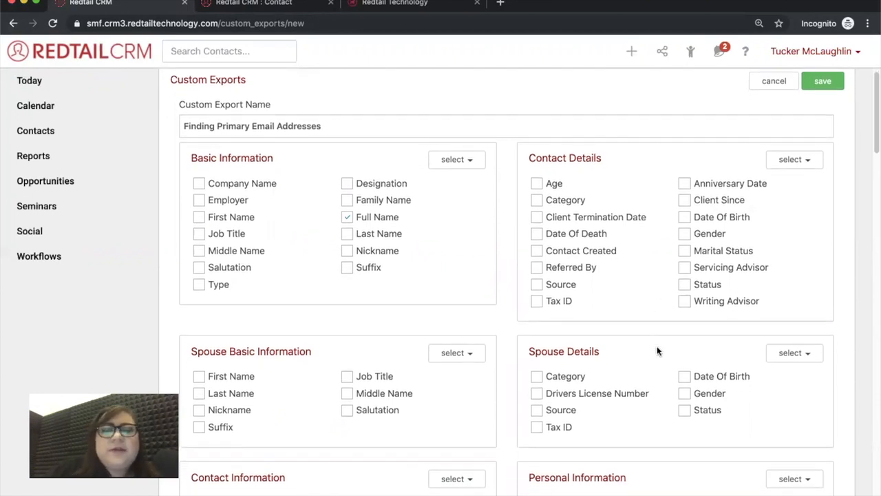
pyautogui.scroll(-3, 659, 354)
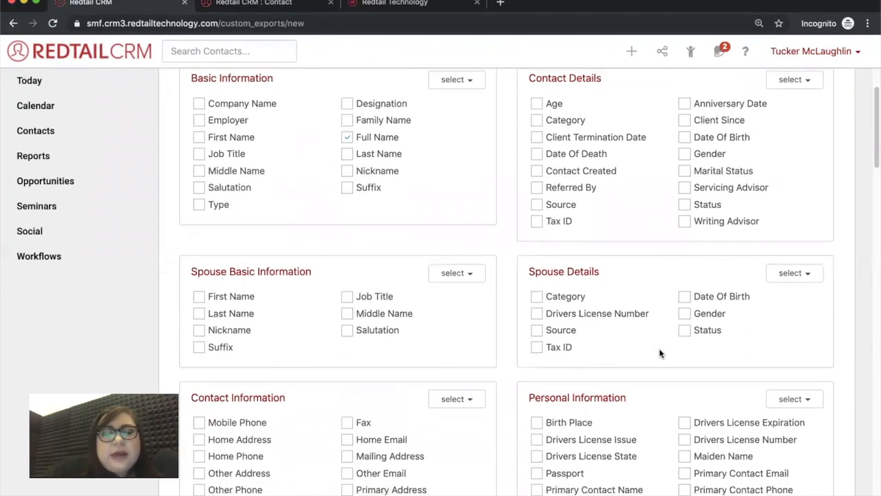
pyautogui.click(200, 453)
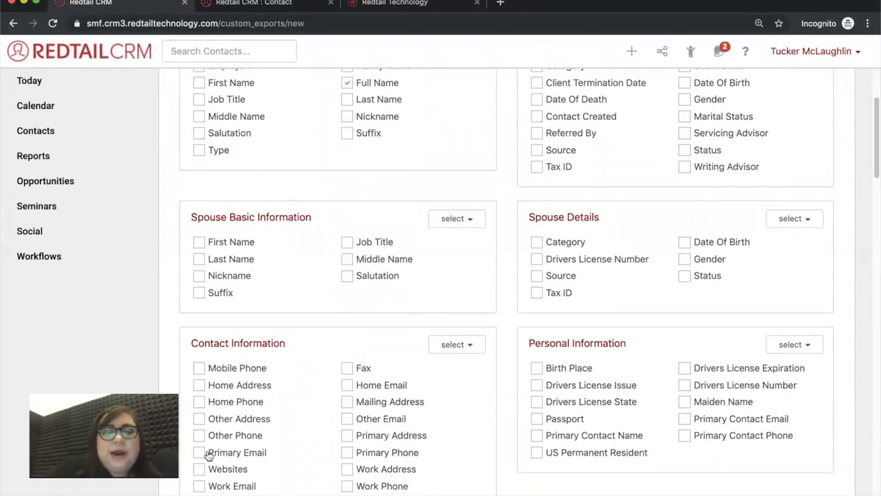
pyautogui.scroll(-4, 511, 384)
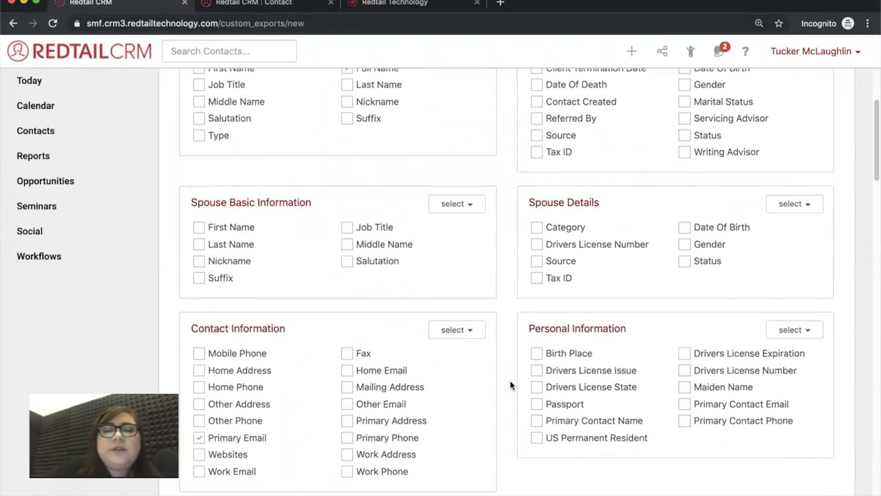
pyautogui.scroll(-1, 511, 383)
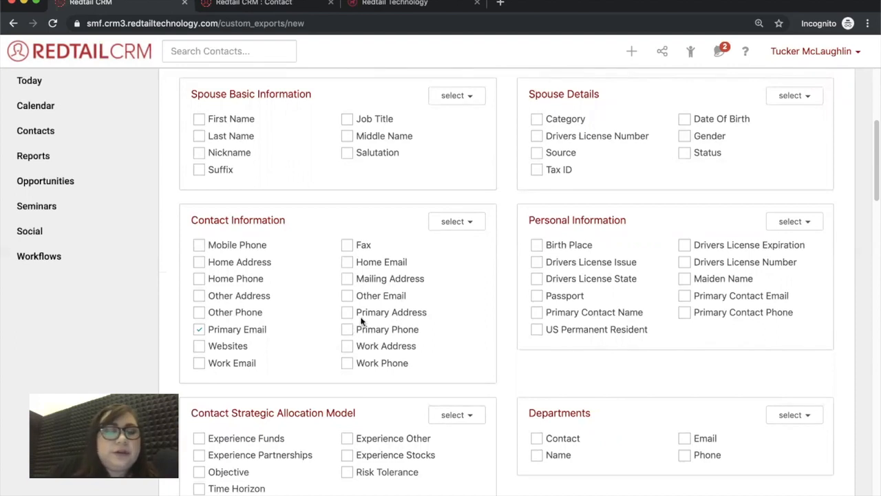
pyautogui.scroll(4, 402, 290)
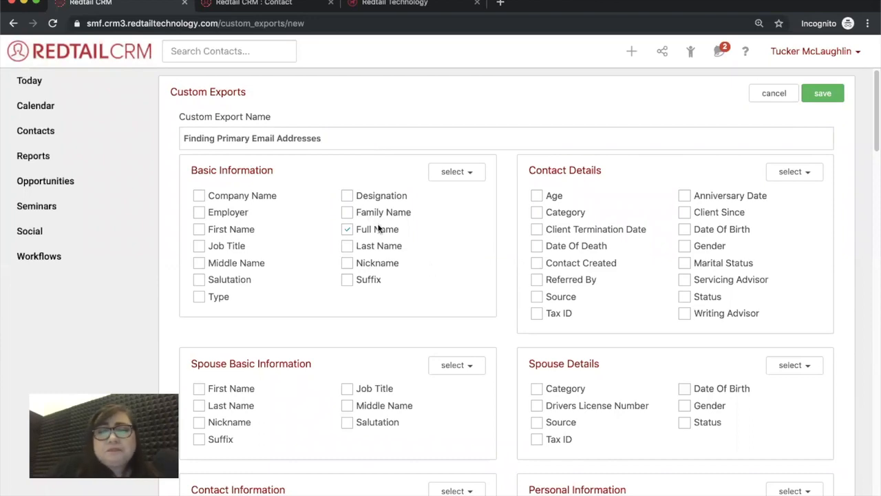
pyautogui.scroll(-2, 433, 269)
pyautogui.scroll(-2, 435, 269)
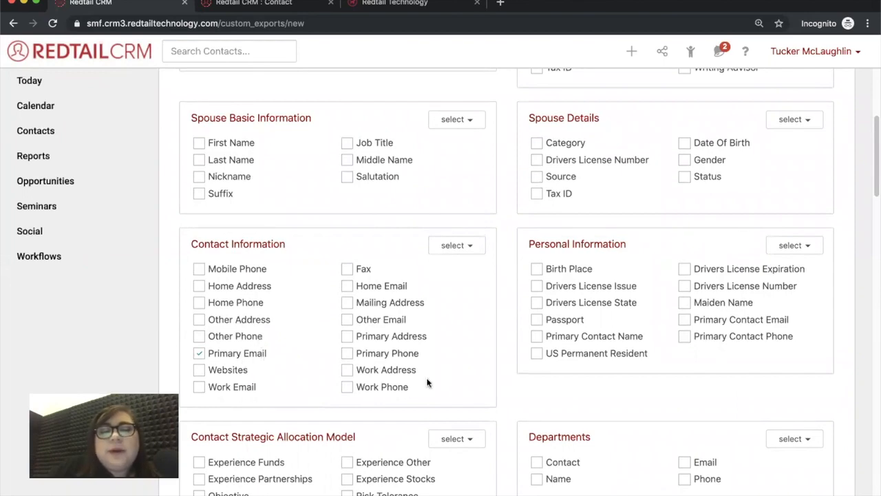
pyautogui.scroll(-20, 508, 387)
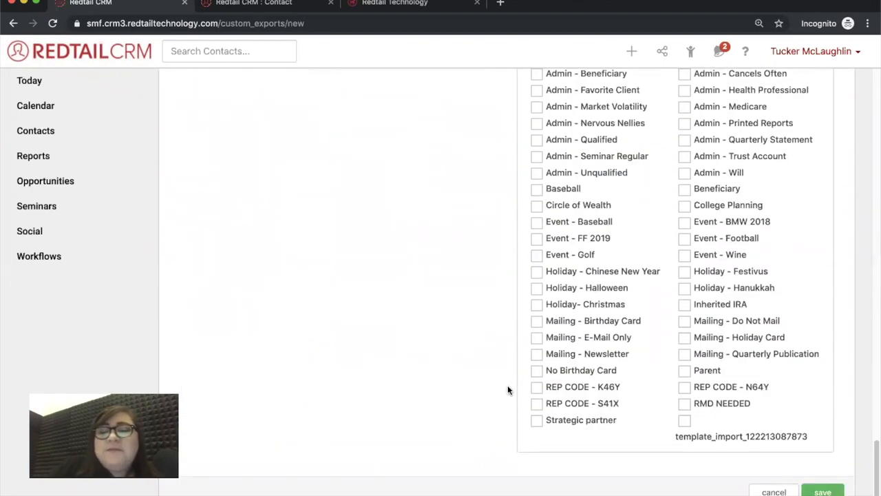
# Save the new export and confirm its field ordering
pyautogui.click(823, 491)
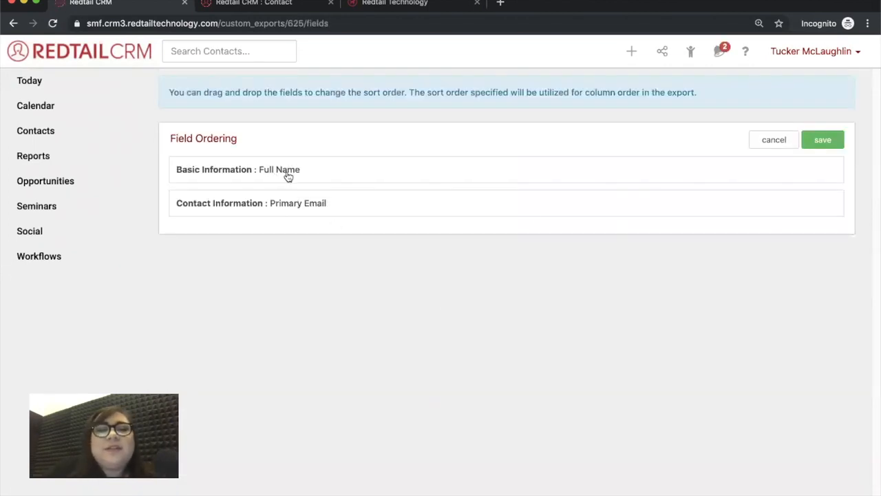
pyautogui.click(820, 141)
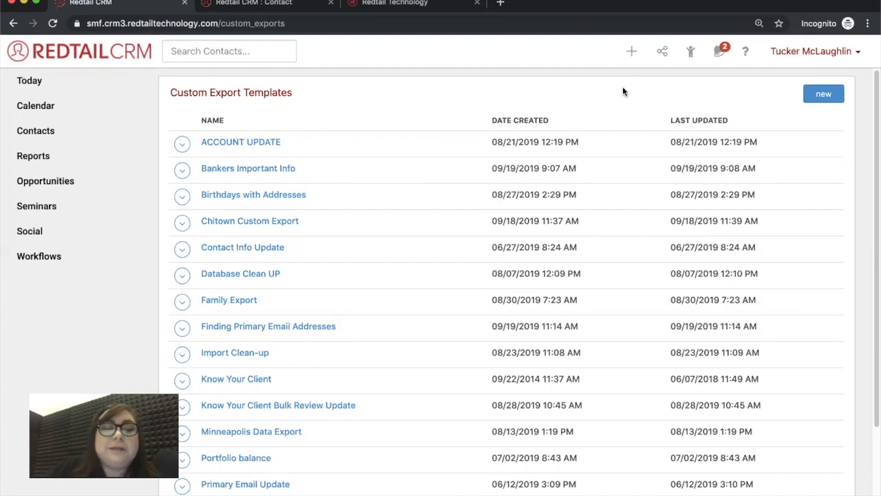
# Open Manage Broadcast Emails from the Manage Your Account page
pyautogui.click(780, 55)
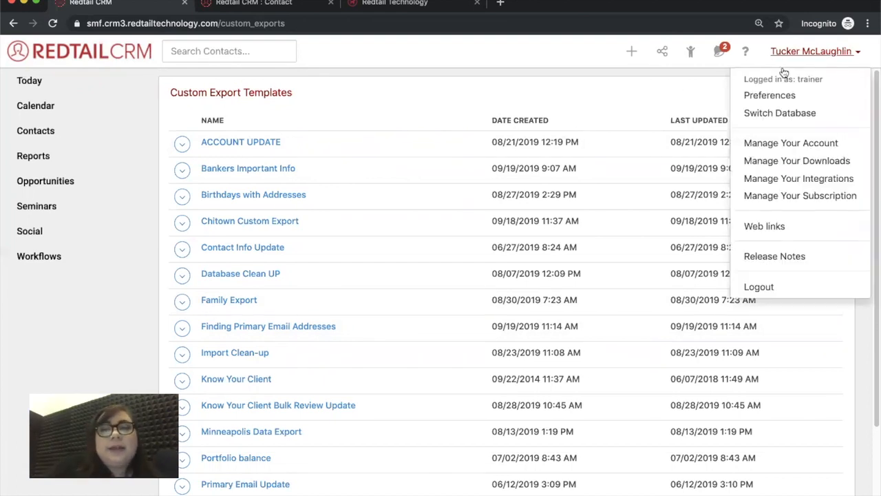
pyautogui.click(832, 143)
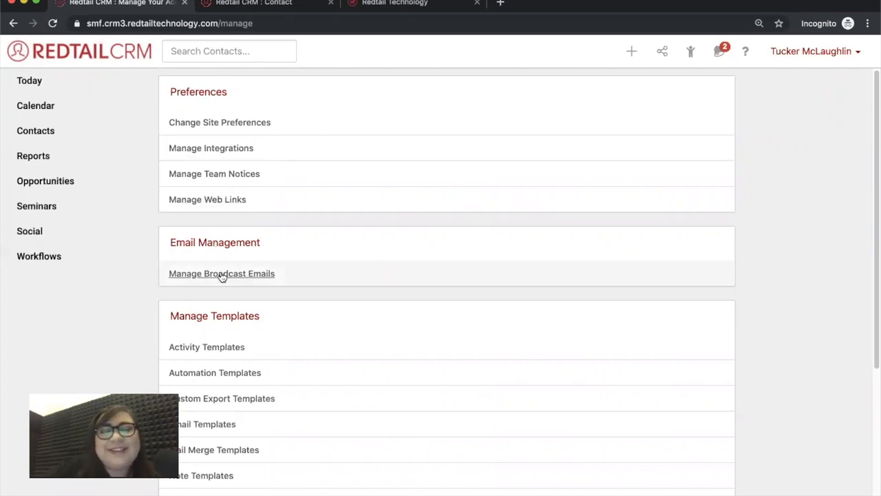
pyautogui.click(222, 274)
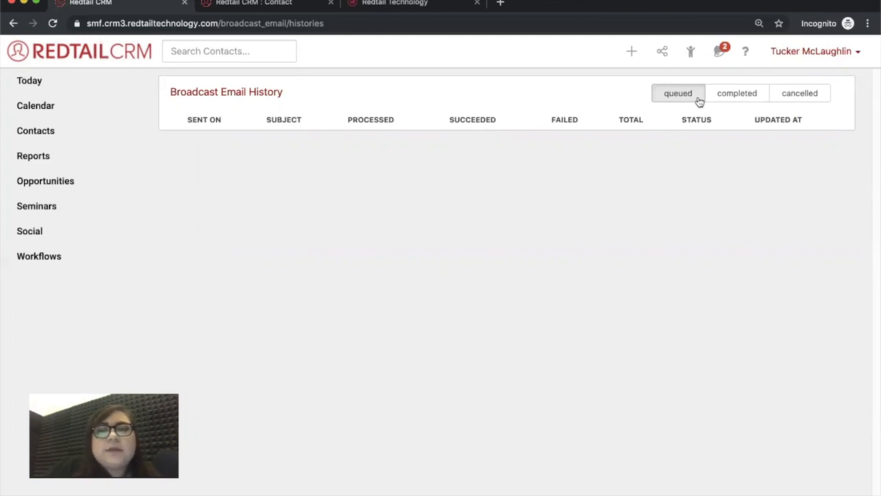
# Filter broadcast history by completed, cancelled, then completed, and return to Manage Your Account
pyautogui.click(731, 99)
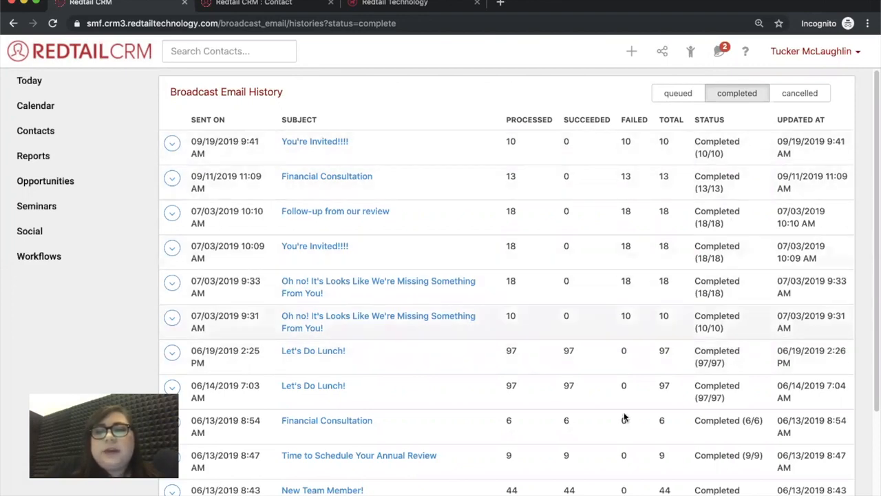
pyautogui.scroll(-2, 633, 428)
pyautogui.scroll(-1, 635, 431)
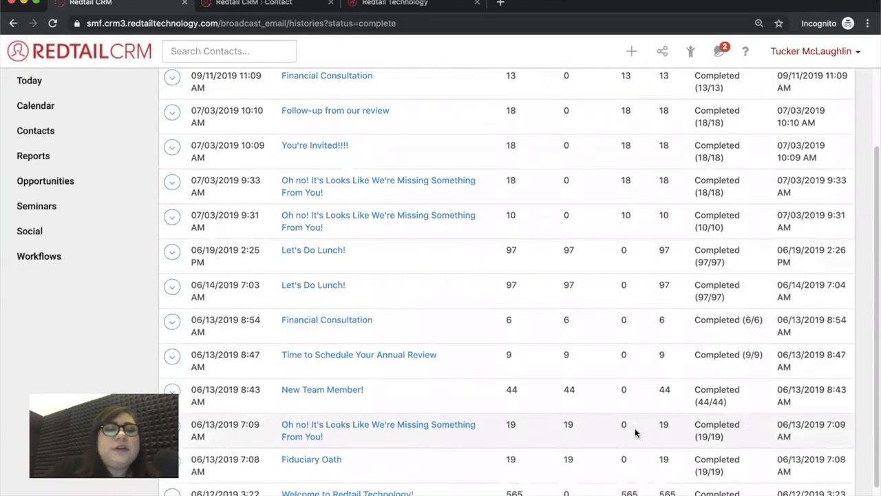
pyautogui.scroll(3, 636, 431)
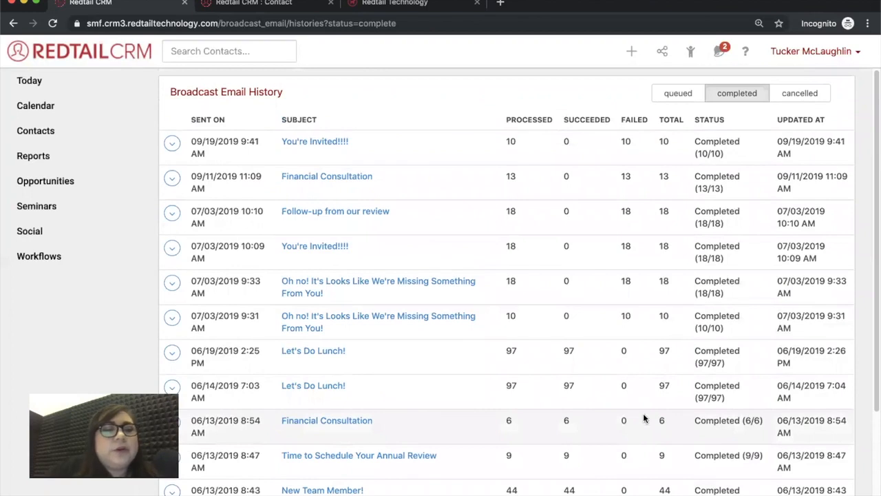
pyautogui.click(787, 99)
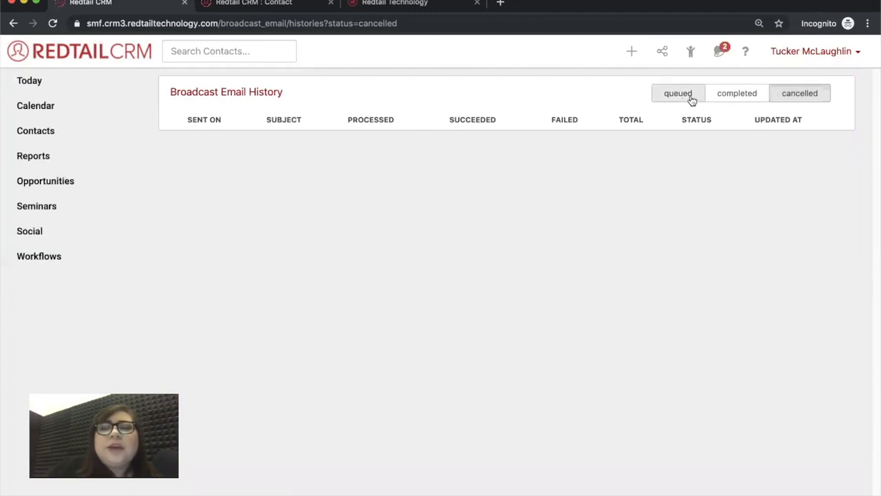
pyautogui.click(756, 98)
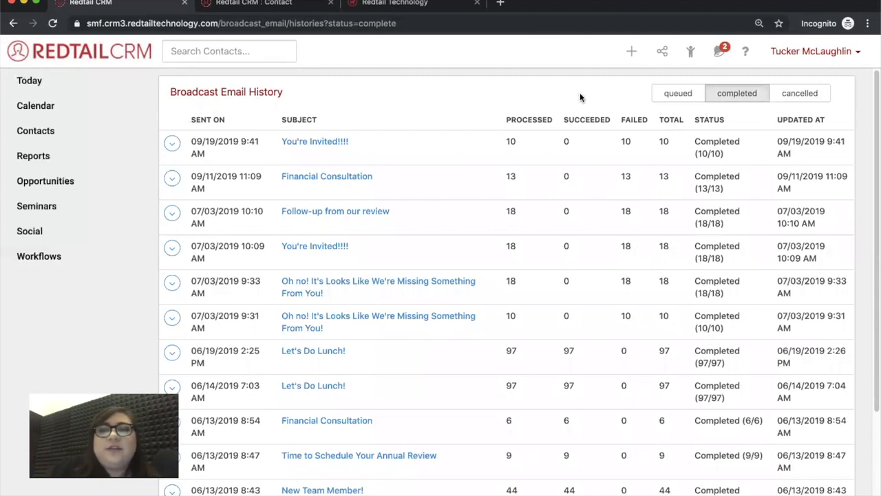
pyautogui.click(792, 58)
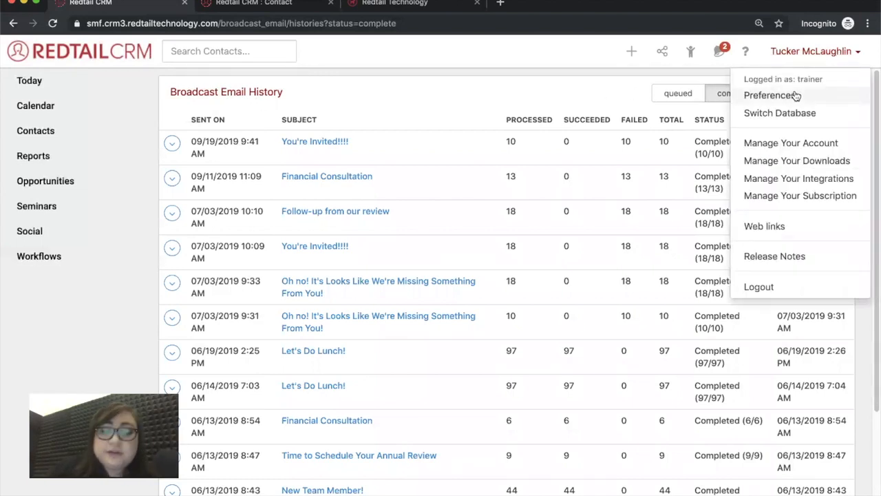
pyautogui.click(816, 141)
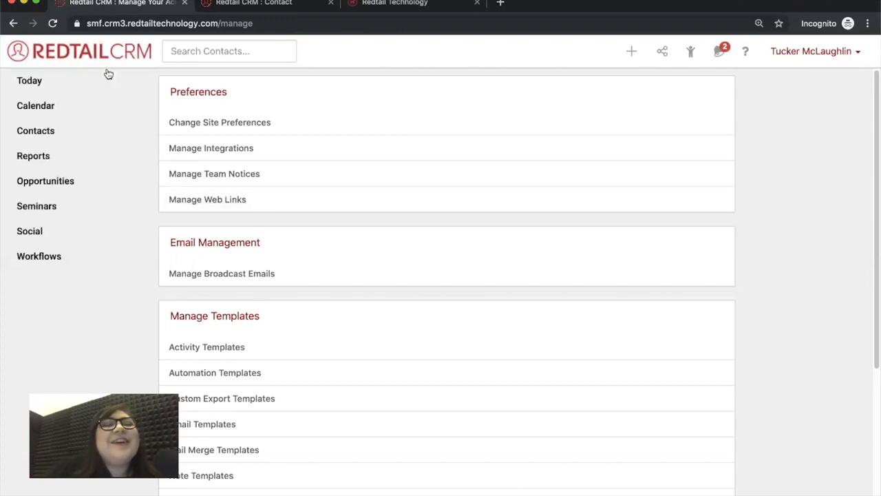
# Select all 578 contacts in the Contacts list and open Bulk Actions
pyautogui.click(65, 136)
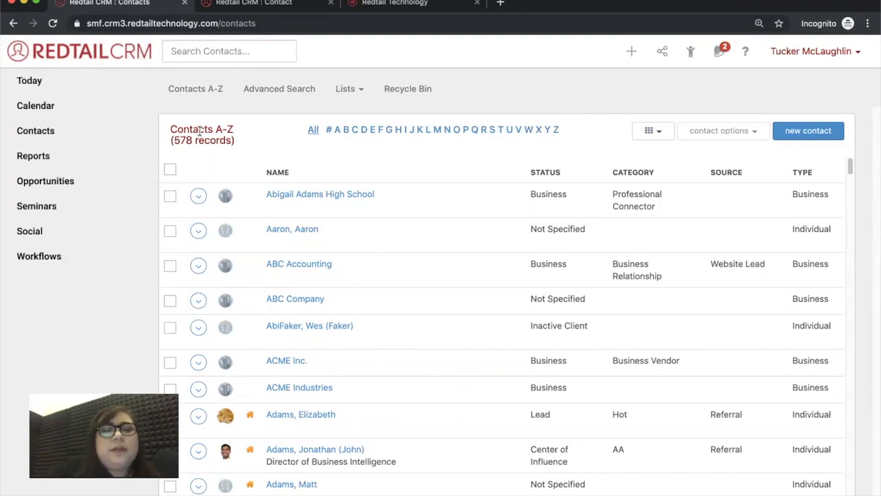
pyautogui.click(170, 170)
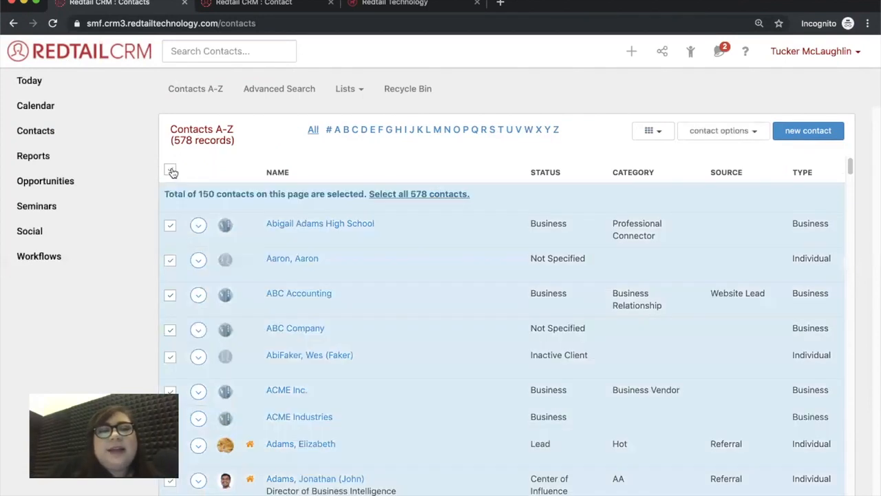
pyautogui.click(399, 194)
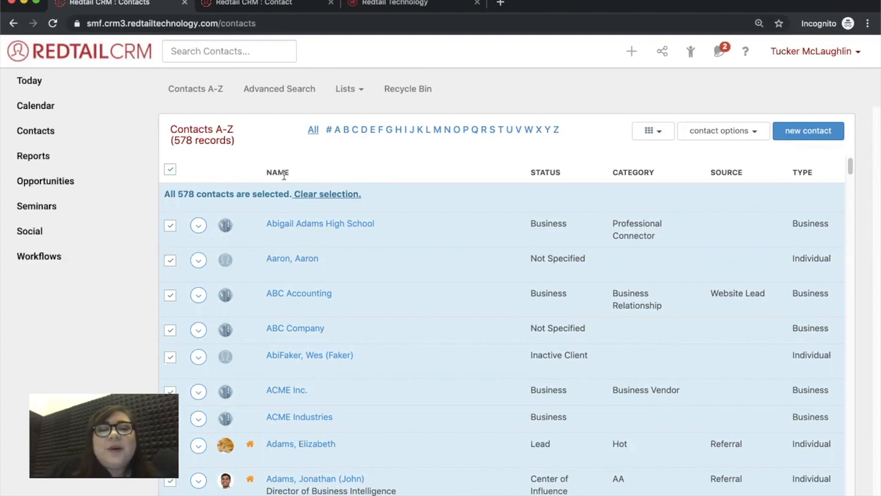
pyautogui.click(736, 131)
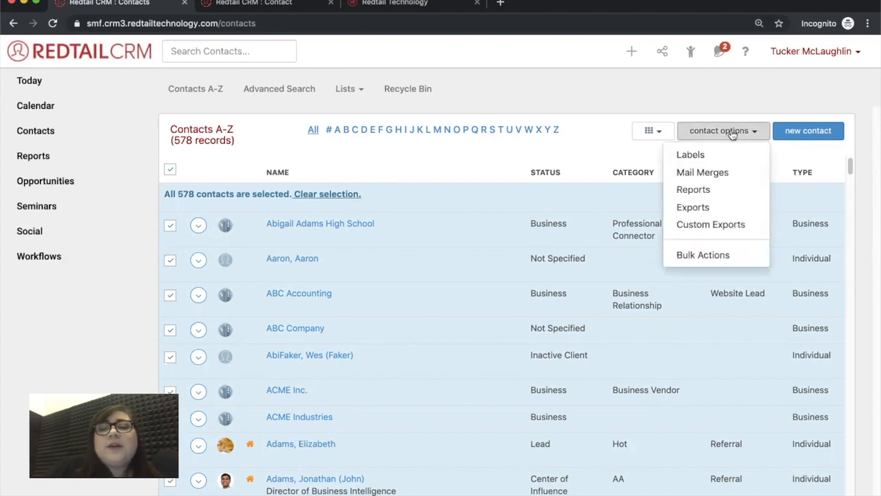
pyautogui.click(718, 259)
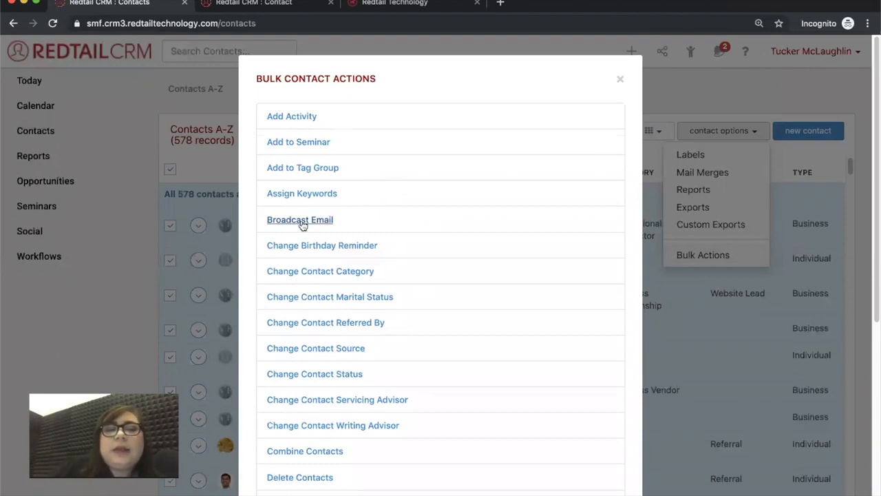
# Start a broadcast email with the subject 'Hey we moved!'
pyautogui.click(300, 220)
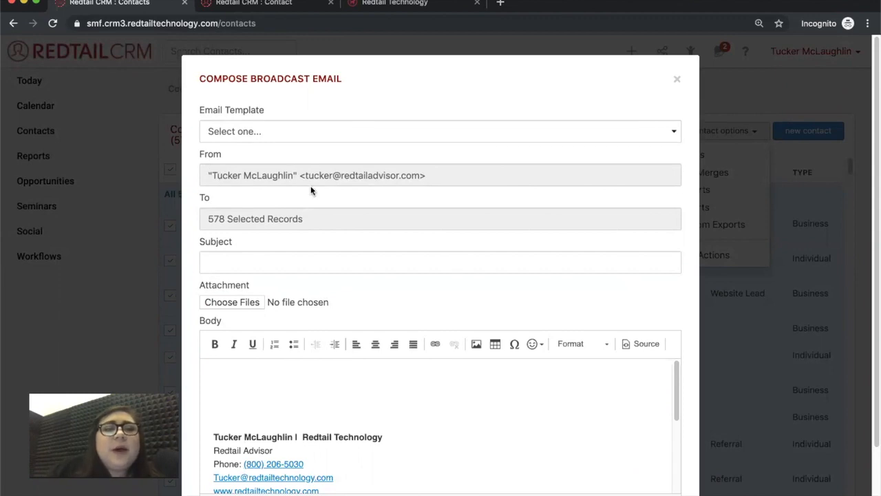
pyautogui.moveTo(297, 176); pyautogui.dragTo(200, 176)
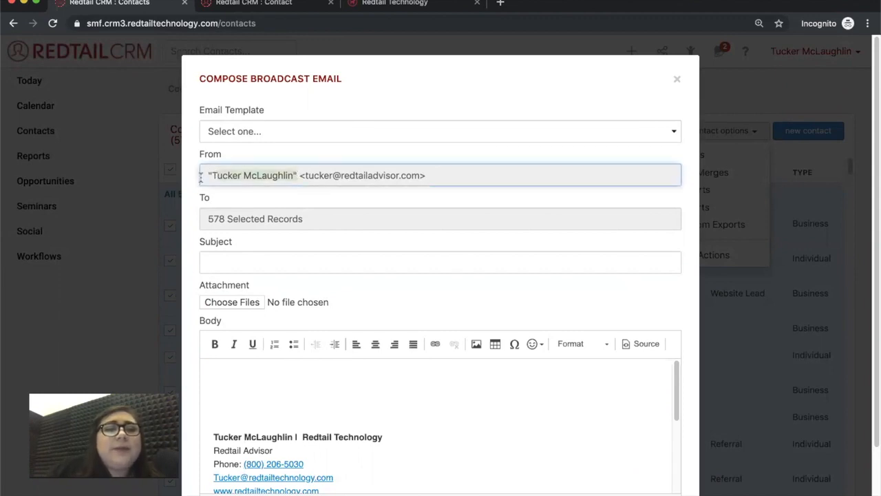
pyautogui.click(337, 194)
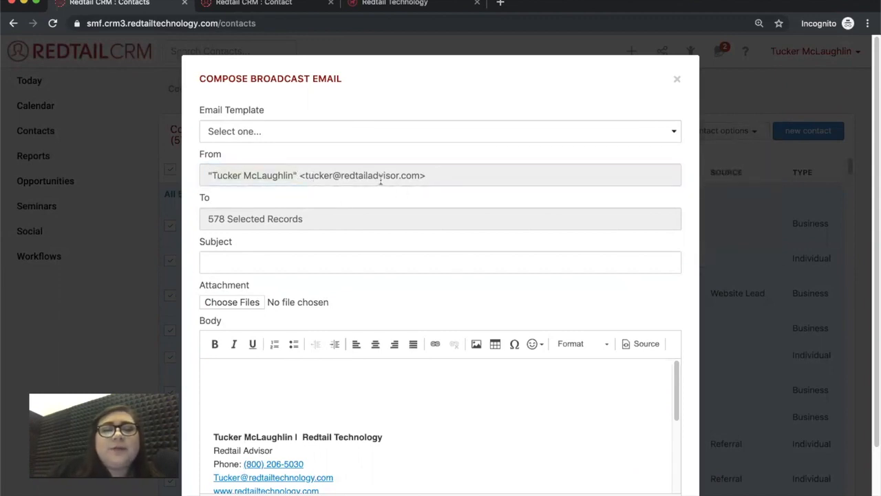
pyautogui.scroll(-1, 358, 197)
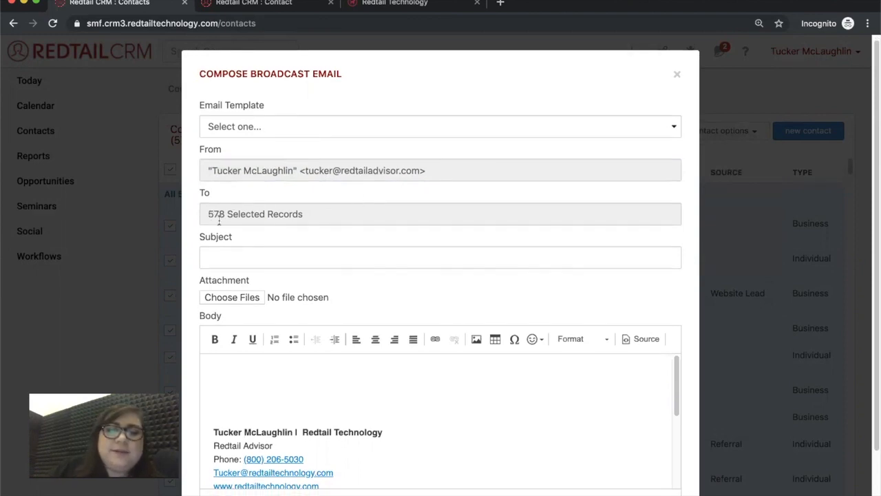
pyautogui.click(239, 253)
pyautogui.scroll(-1, 393, 299)
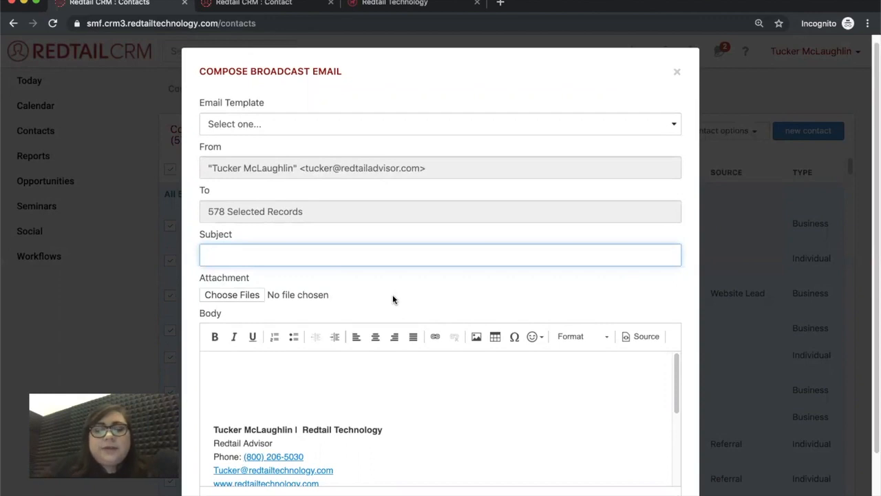
pyautogui.write('Hey we ')
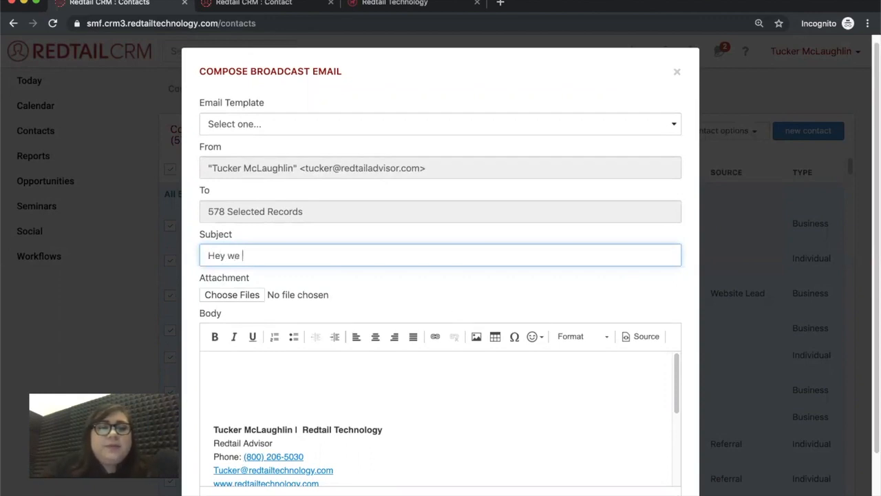
pyautogui.write('moved!')
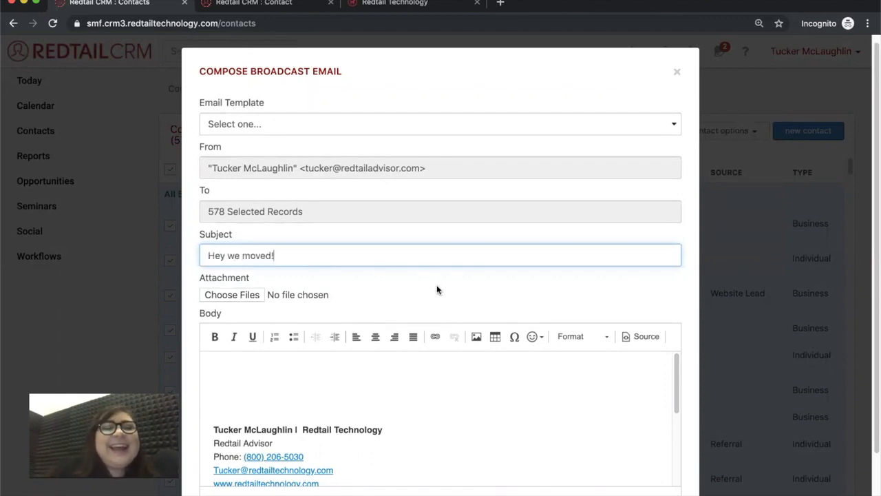
# Write the body 'Hello,' followed by 'Just wanted to let you know we aave moved office.'
pyautogui.scroll(-1, 436, 289)
pyautogui.click(270, 347)
pyautogui.write('Hello,')
pyautogui.press('Return')
pyautogui.press('Return')
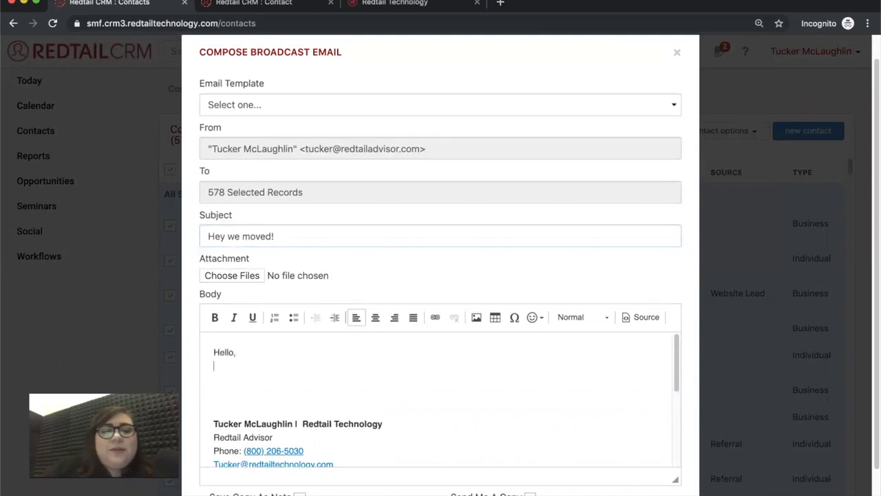
pyautogui.write('Just wanted to let you know we a')
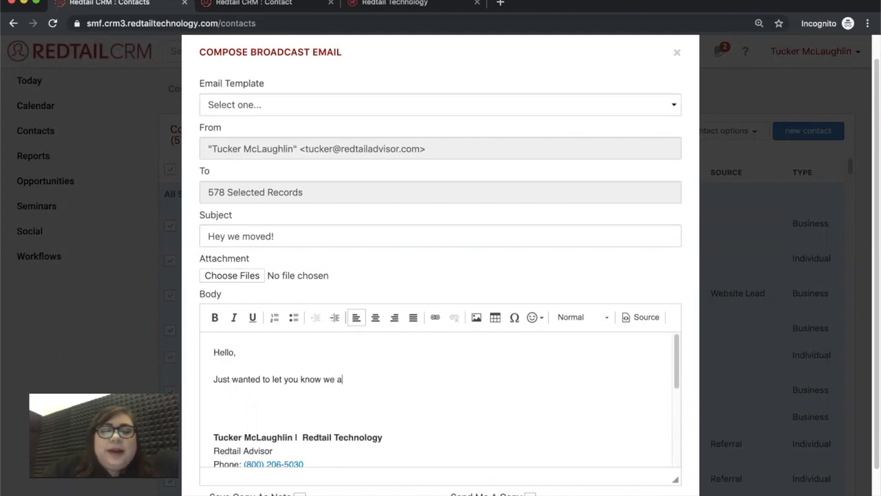
pyautogui.write('ave moved office.')
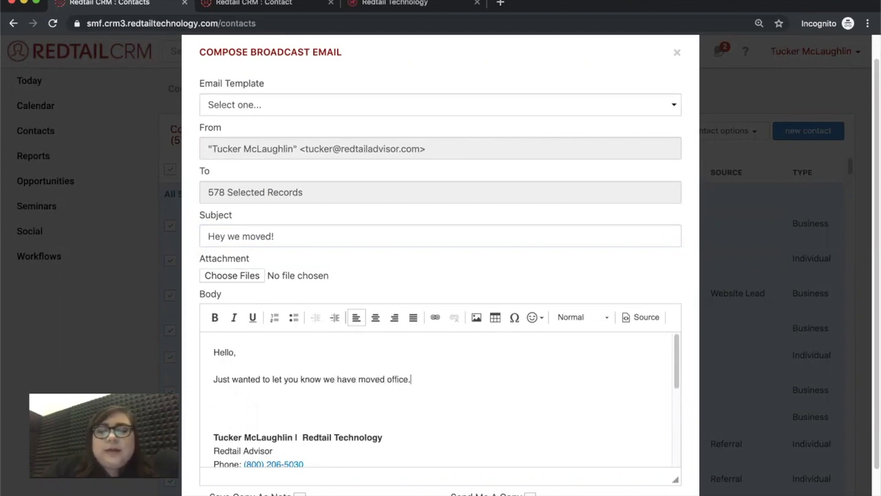
pyautogui.click(270, 349)
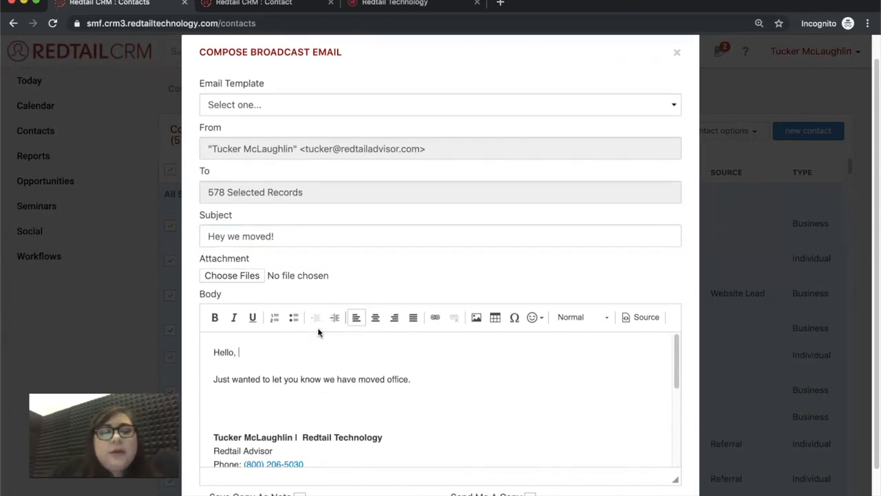
# Review the draft, then close it unsent and return to the contact list
pyautogui.scroll(-1, 501, 372)
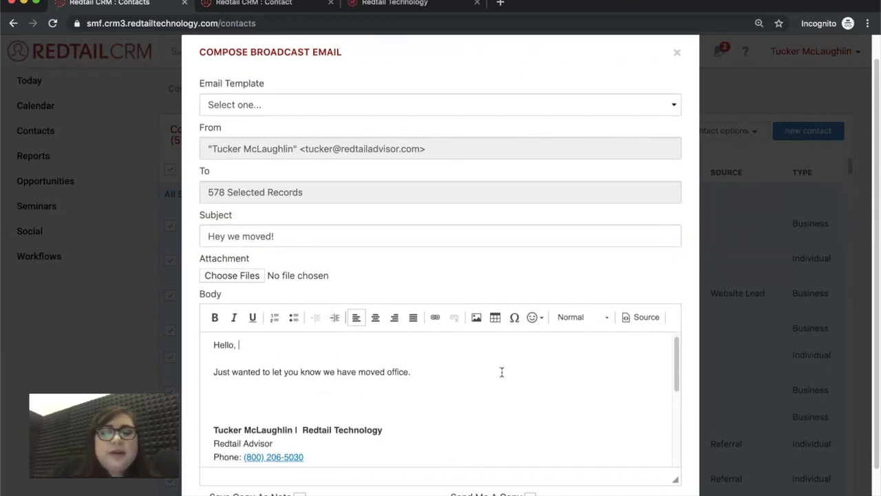
pyautogui.scroll(-2, 588, 292)
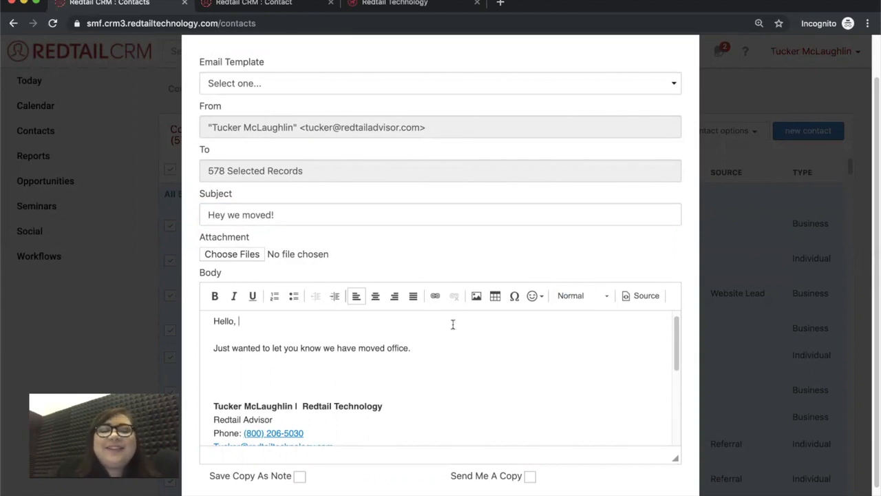
pyautogui.scroll(-1, 371, 391)
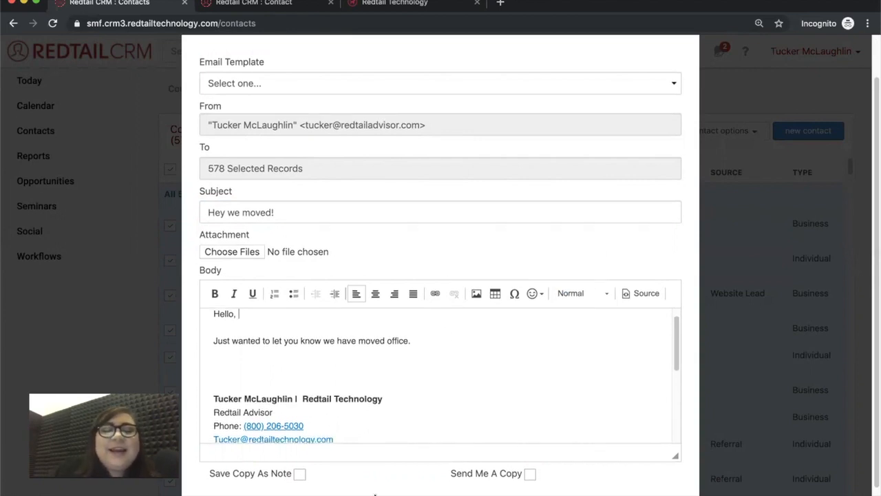
pyautogui.scroll(-3, 380, 490)
pyautogui.scroll(-1, 353, 469)
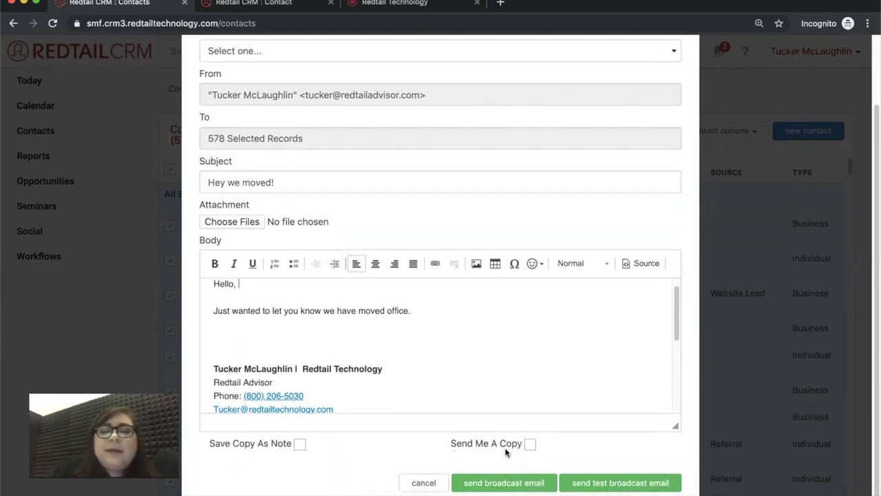
pyautogui.scroll(-2, 424, 349)
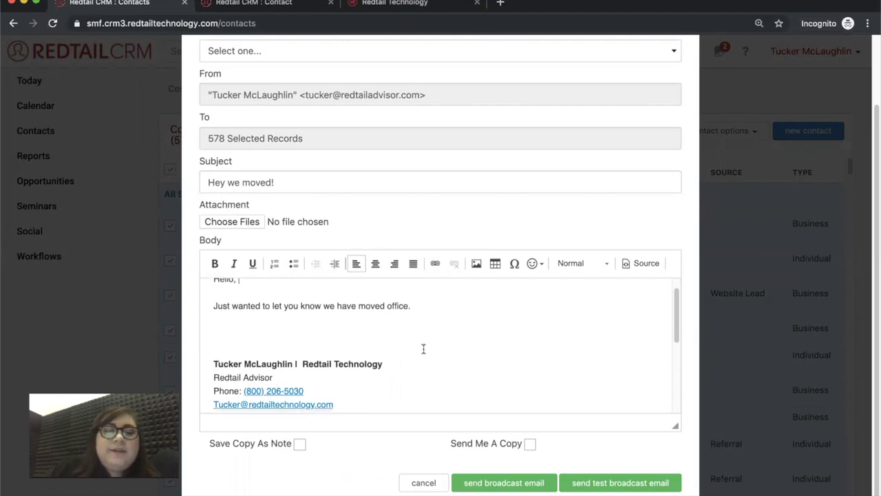
pyautogui.scroll(-3, 425, 350)
pyautogui.scroll(1, 358, 337)
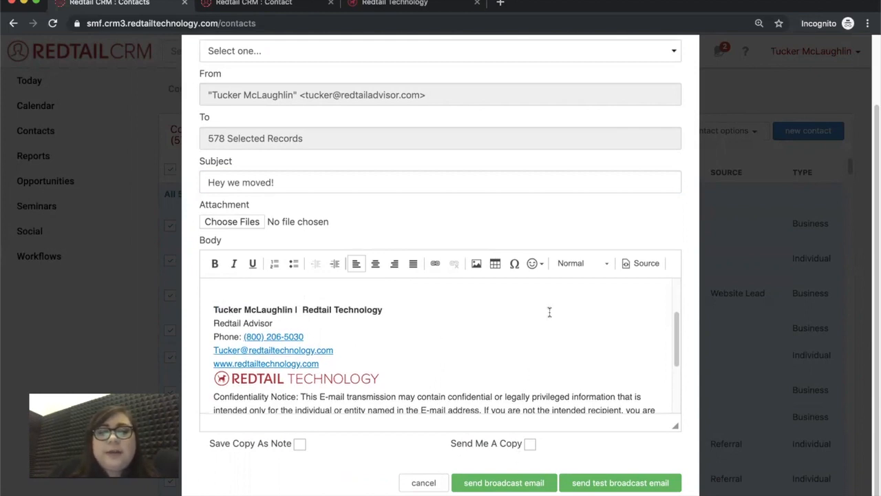
pyautogui.scroll(4, 549, 309)
pyautogui.scroll(2, 657, 207)
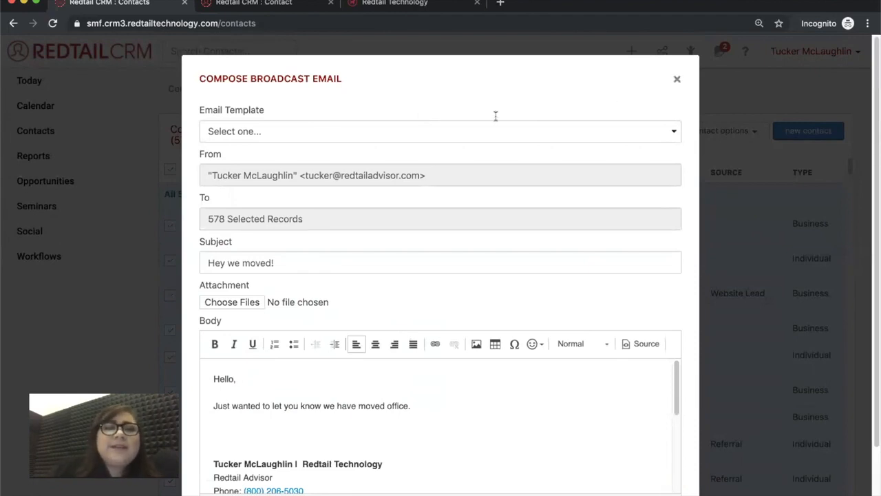
pyautogui.scroll(-3, 212, 240)
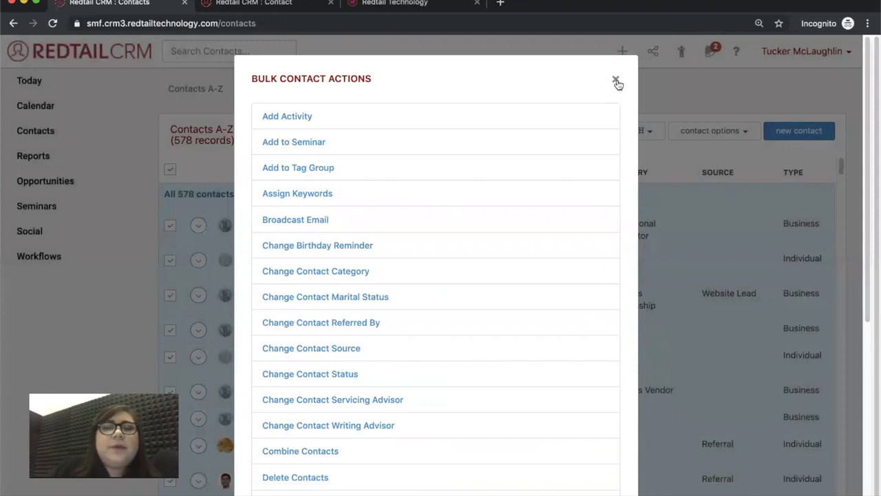
pyautogui.click(617, 82)
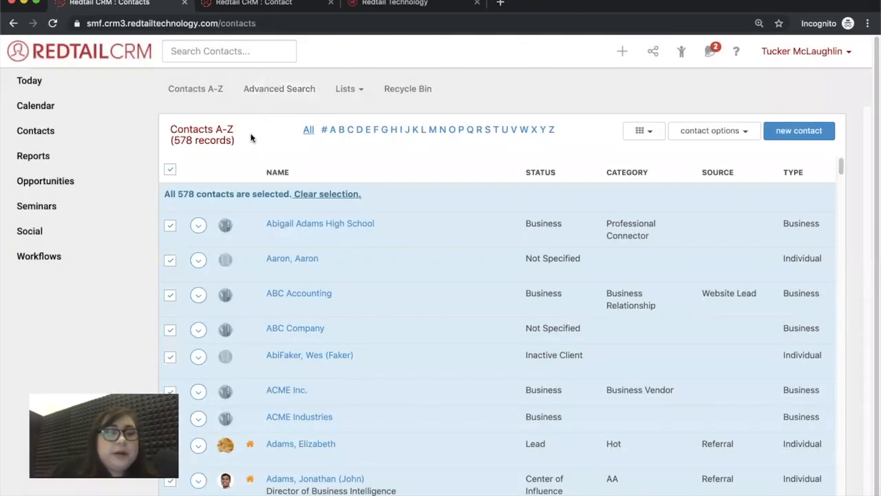
# Run an Advanced Search for contacts with Status Equal To Prospect
pyautogui.click(271, 91)
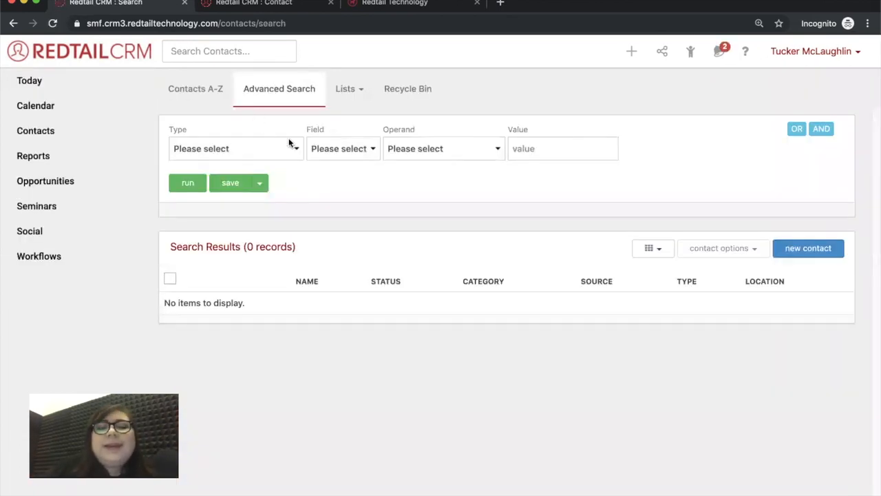
pyautogui.click(290, 142)
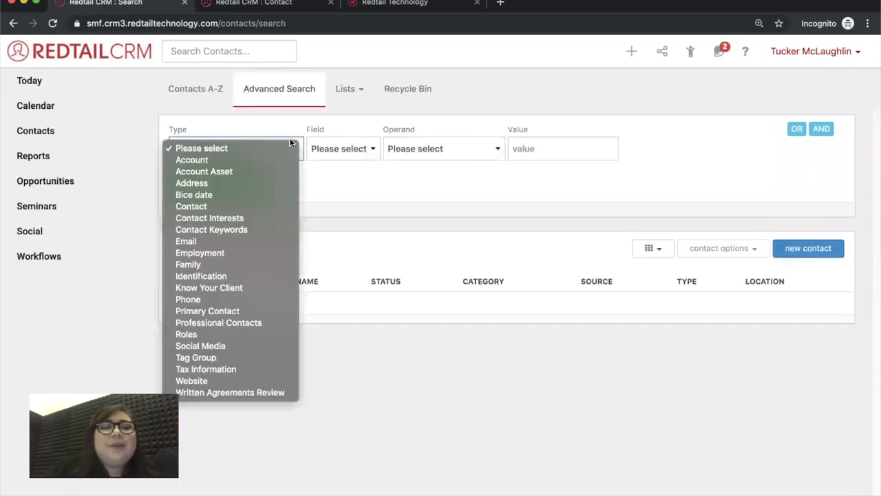
pyautogui.click(235, 206)
pyautogui.click(349, 152)
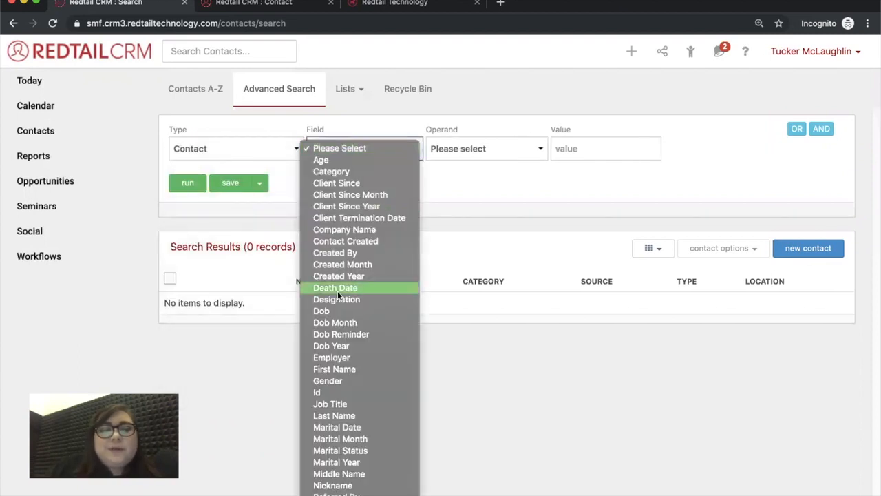
pyautogui.scroll(-2, 337, 289)
pyautogui.click(328, 465)
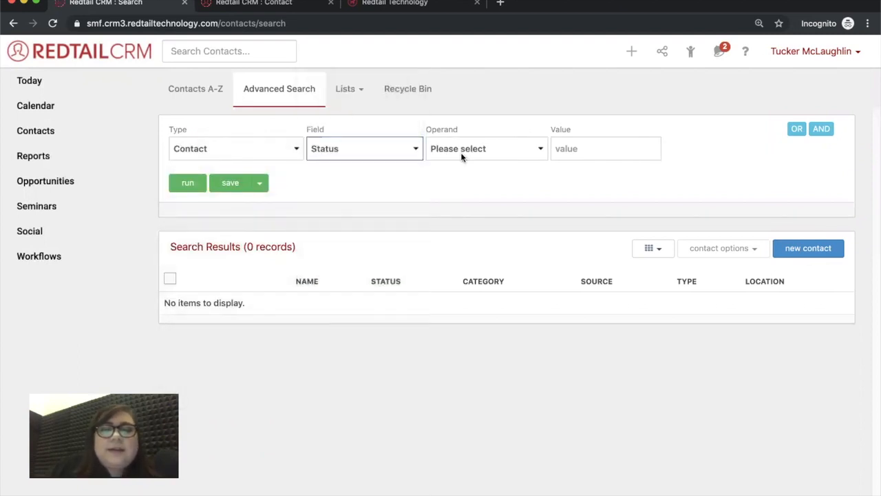
pyautogui.click(460, 152)
pyautogui.click(460, 172)
pyautogui.click(576, 150)
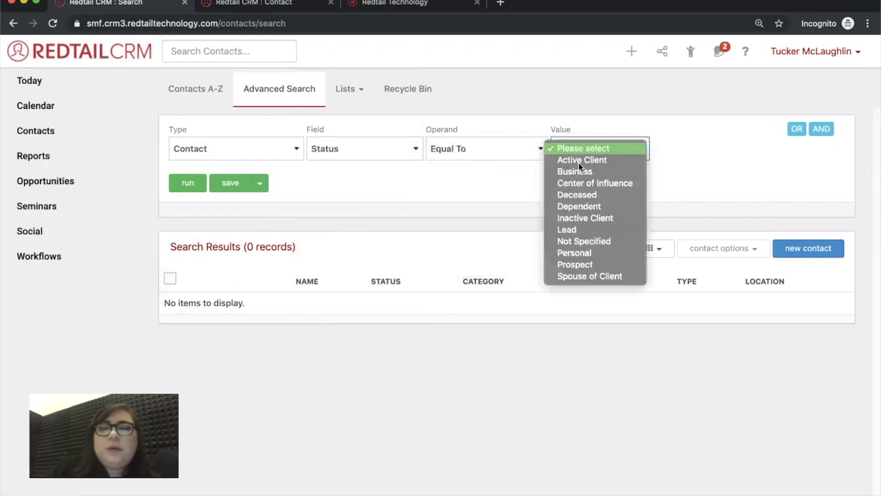
pyautogui.press('Return')
pyautogui.click(189, 184)
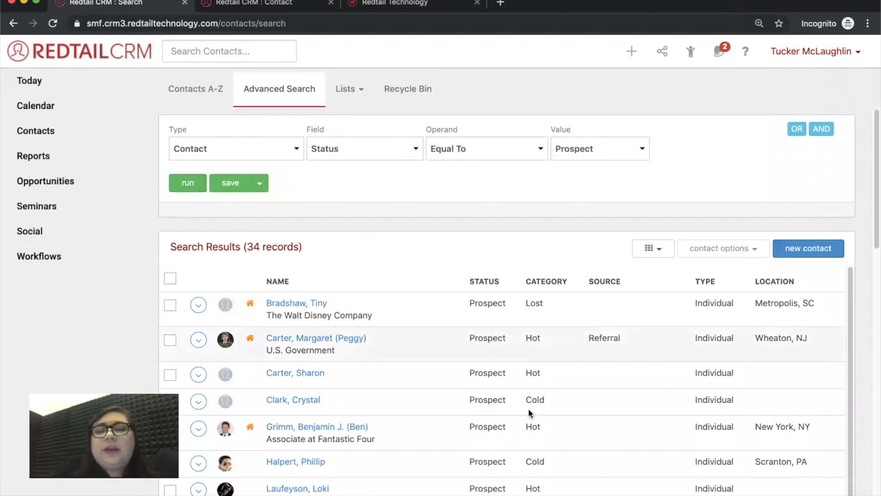
# Add a Category Equal To Hot condition, rerun, and select all 13 results
pyautogui.click(824, 130)
pyautogui.click(279, 194)
pyautogui.click(248, 252)
pyautogui.click(368, 198)
pyautogui.click(375, 216)
pyautogui.click(492, 199)
pyautogui.click(495, 216)
pyautogui.click(637, 194)
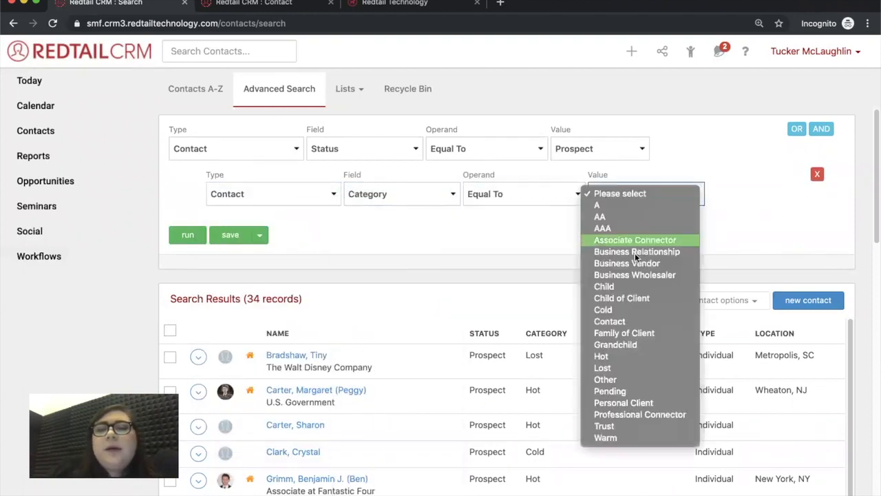
pyautogui.click(605, 356)
pyautogui.click(192, 234)
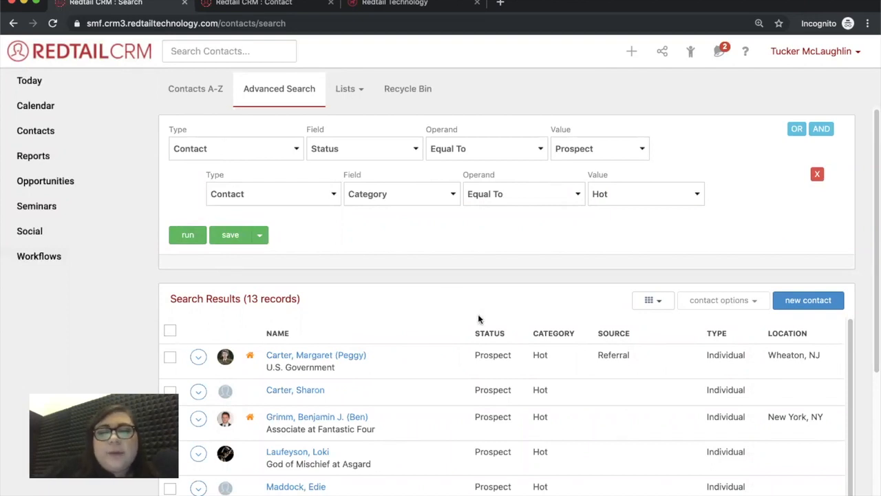
pyautogui.click(170, 332)
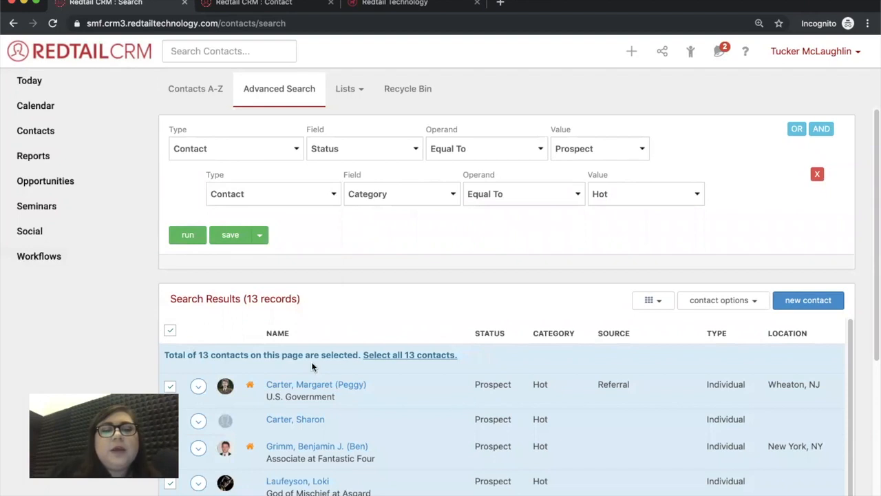
# Extend the selection to all 13 hot prospects and open Bulk Actions from the contact options menu
pyautogui.click(424, 357)
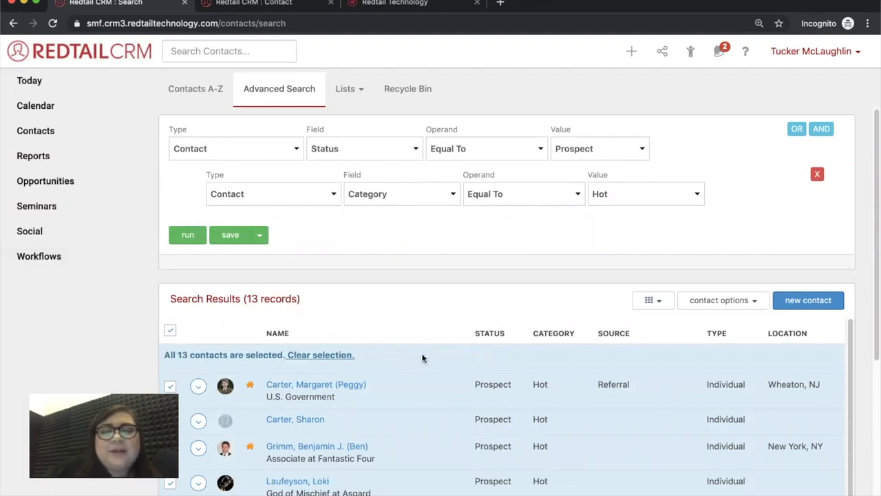
pyautogui.scroll(-1, 410, 310)
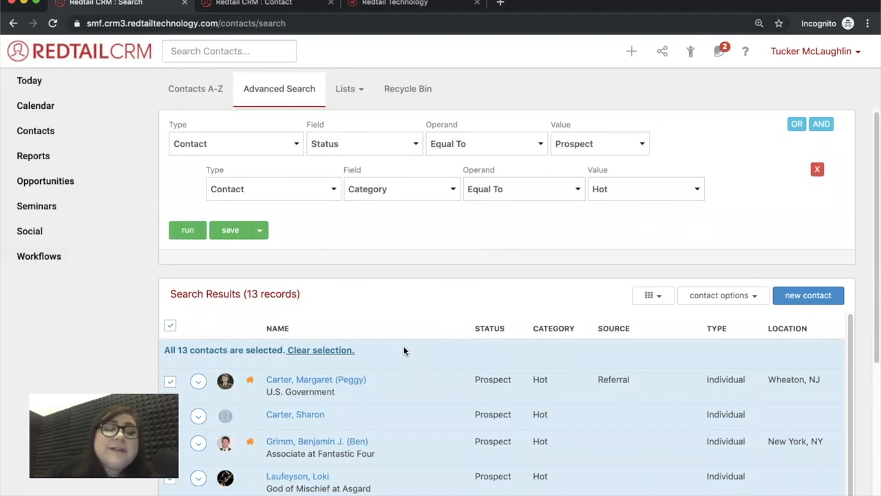
pyautogui.scroll(-3, 434, 320)
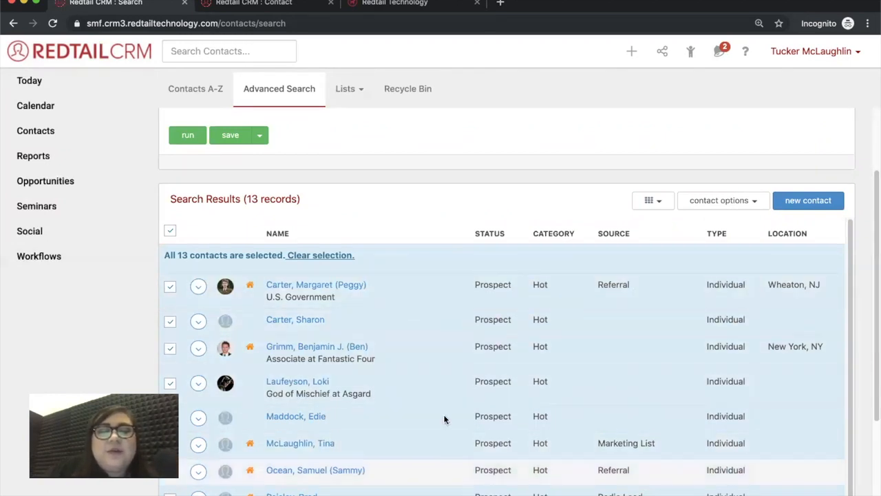
pyautogui.scroll(-2, 449, 332)
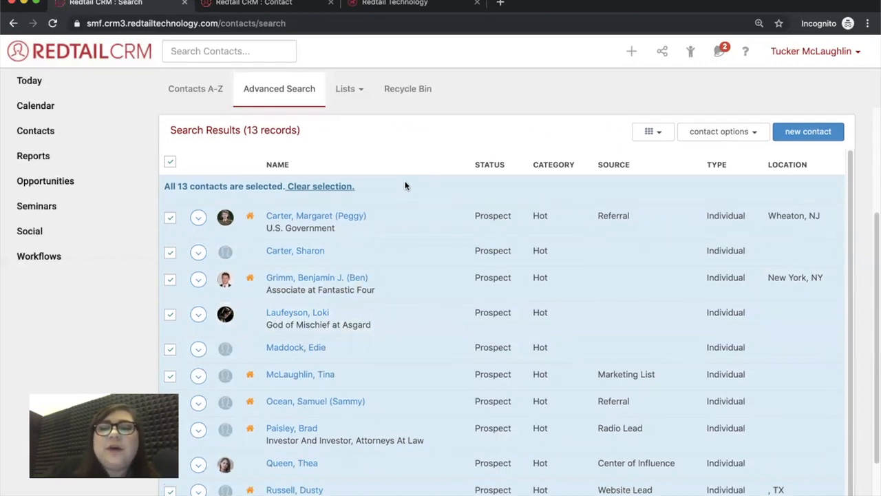
pyautogui.scroll(2, 461, 206)
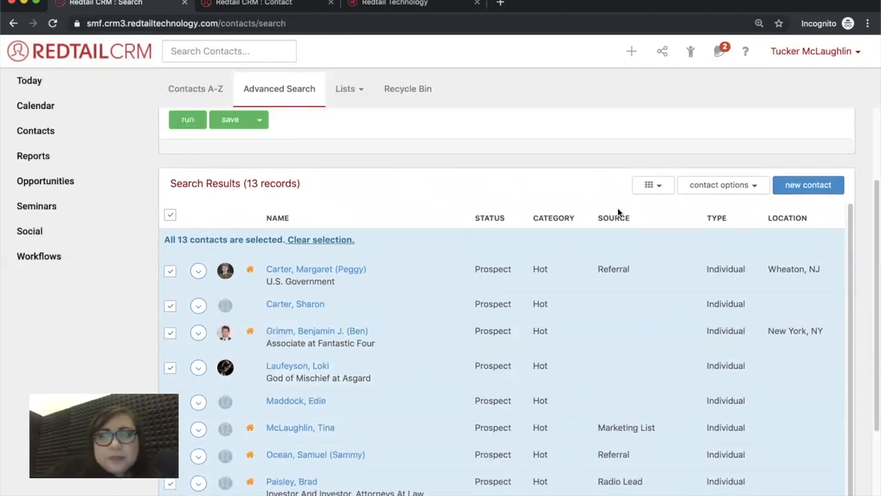
pyautogui.click(747, 186)
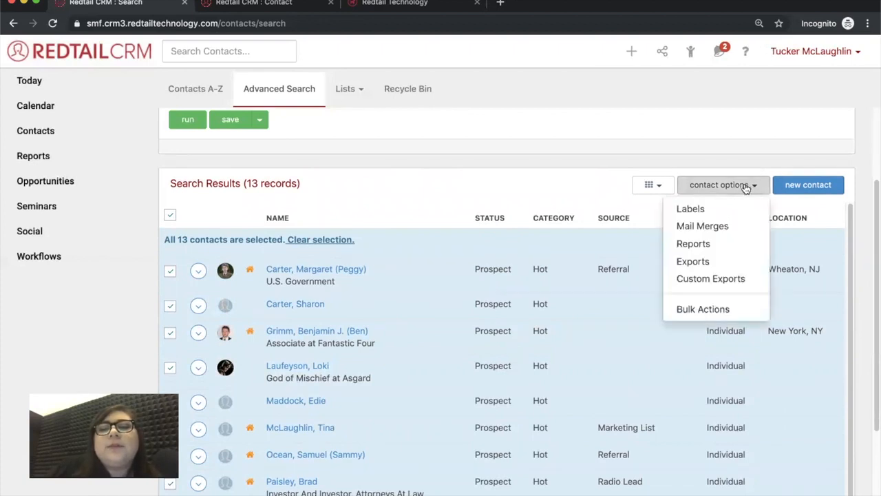
pyautogui.click(715, 309)
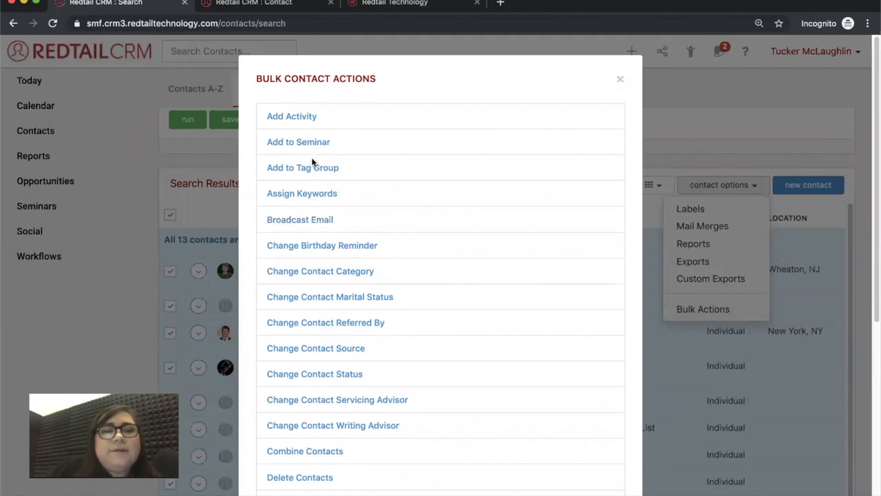
# Compose a broadcast email from the 'Prospecting Email #1 - Introduction Email' template, subject Financial Consultation
pyautogui.click(304, 220)
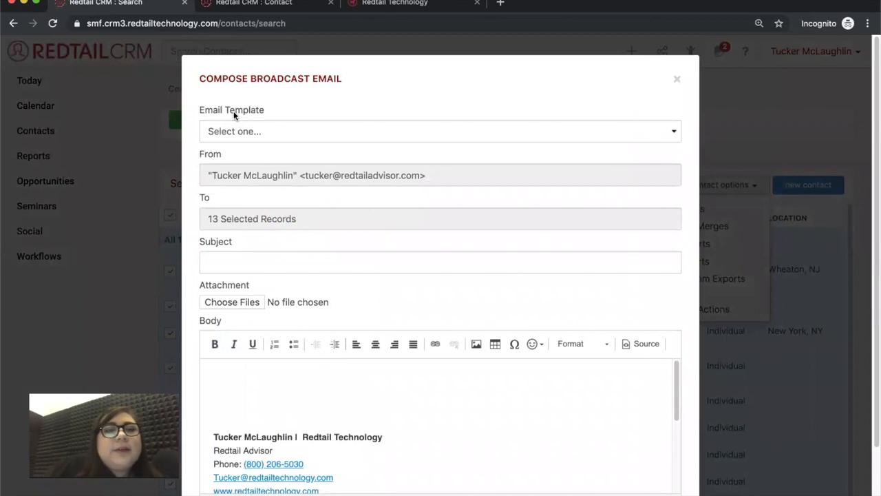
pyautogui.click(243, 133)
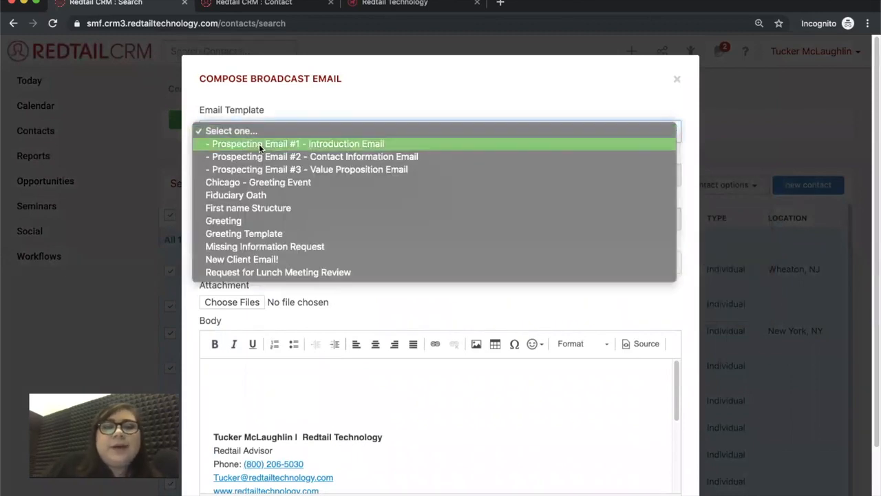
pyautogui.click(258, 143)
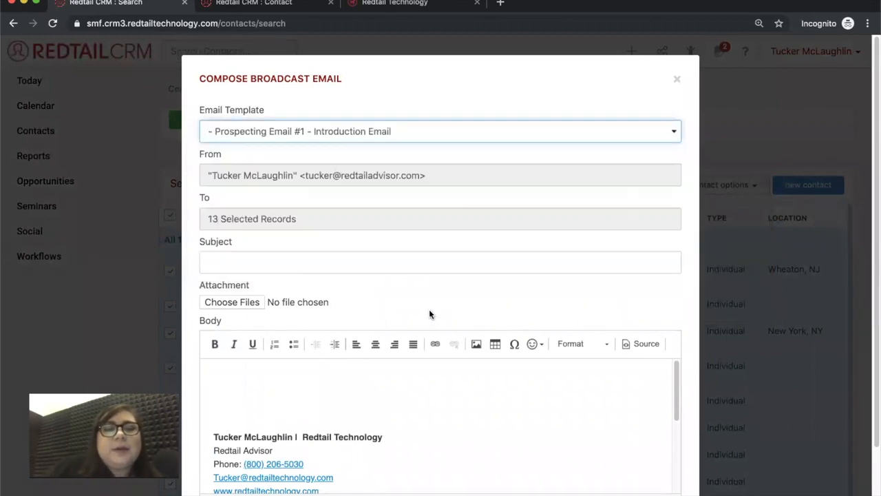
pyautogui.click(470, 276)
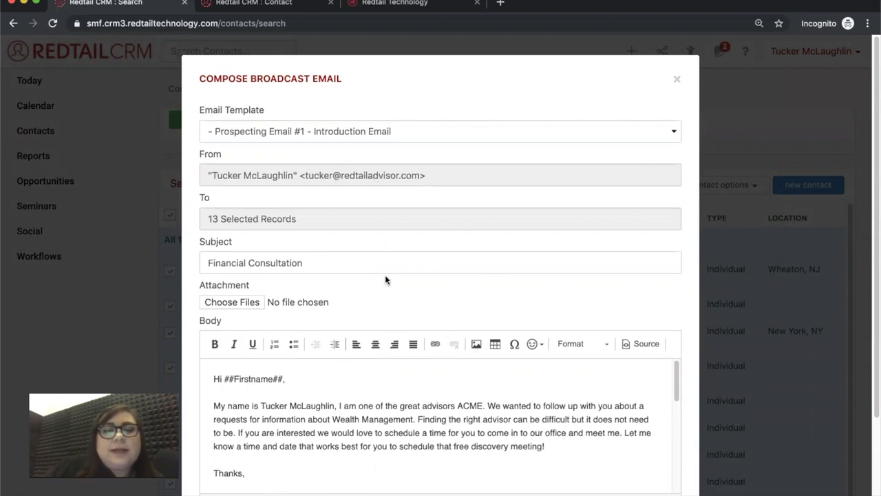
pyautogui.scroll(-1, 383, 288)
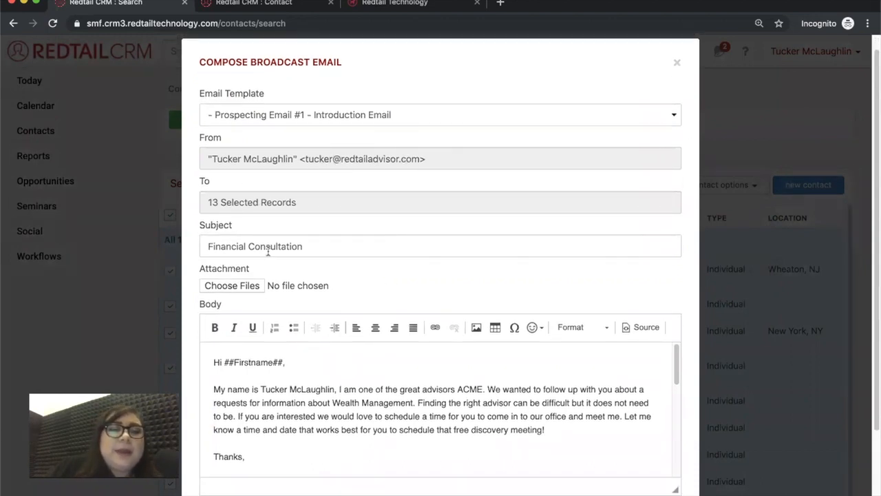
pyautogui.scroll(-3, 402, 276)
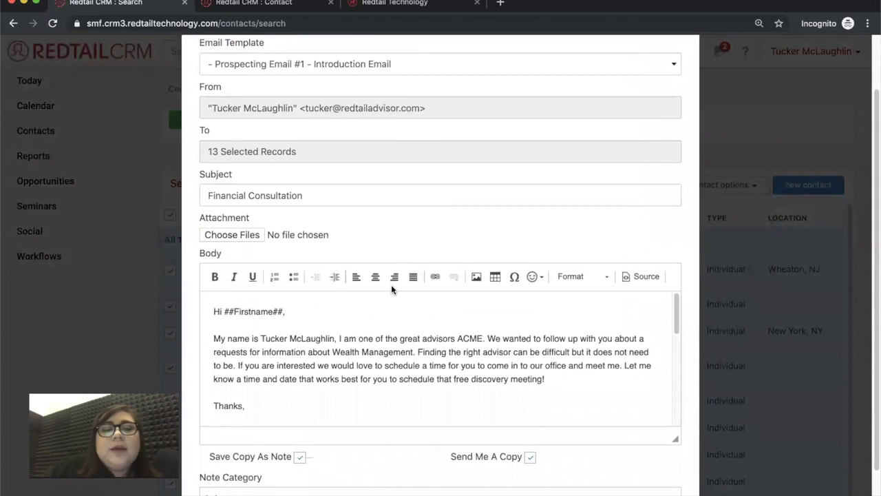
pyautogui.scroll(-1, 393, 290)
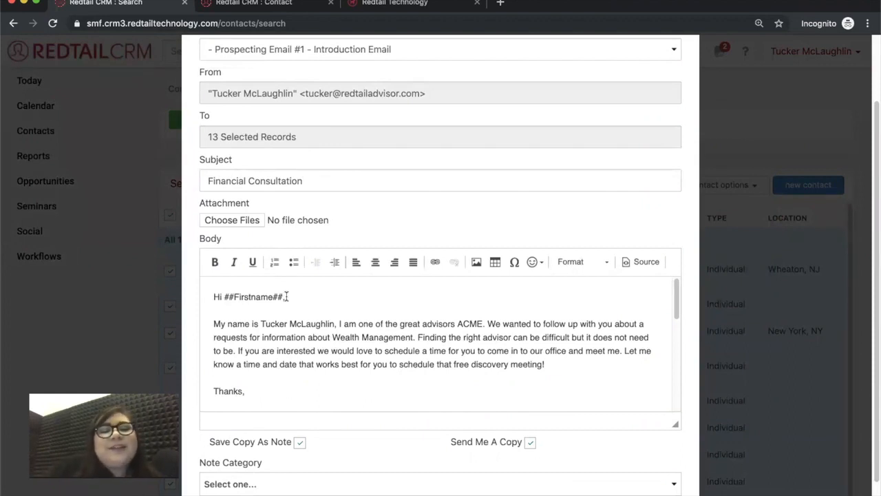
pyautogui.scroll(-2, 415, 392)
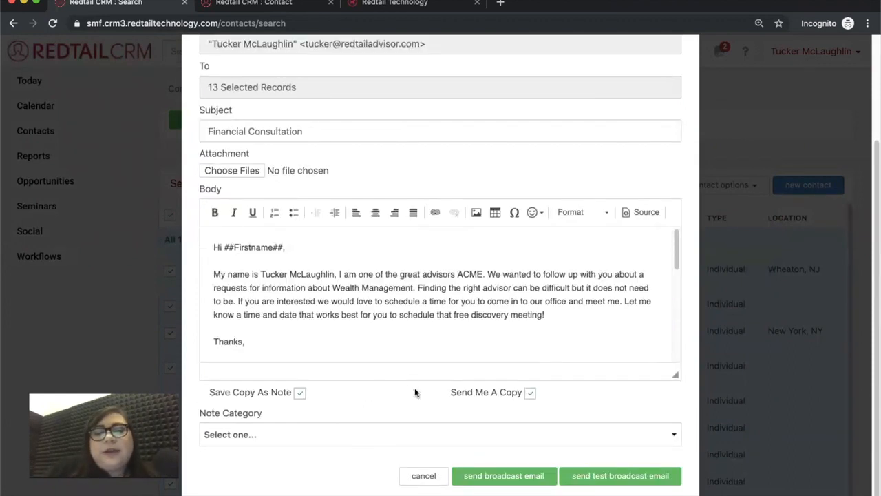
# Delete the blank lines below 'Thanks,' in the email body
pyautogui.scroll(-3, 360, 329)
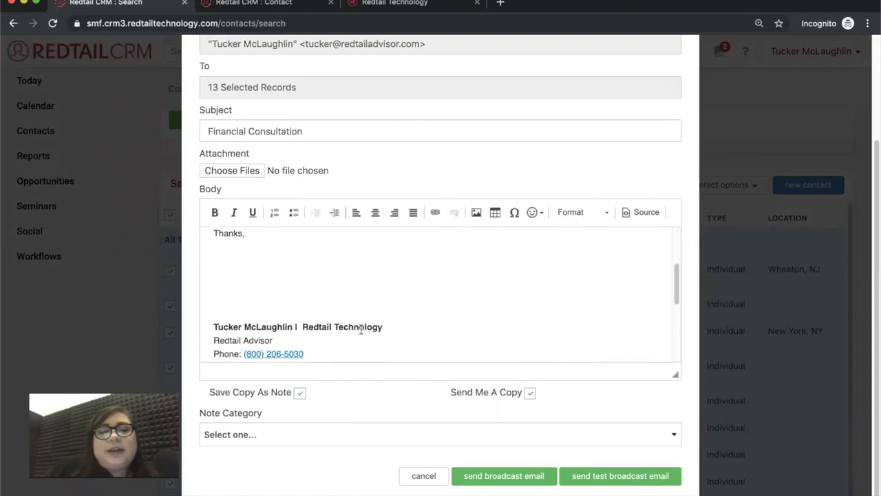
pyautogui.click(281, 293)
pyautogui.click(226, 251)
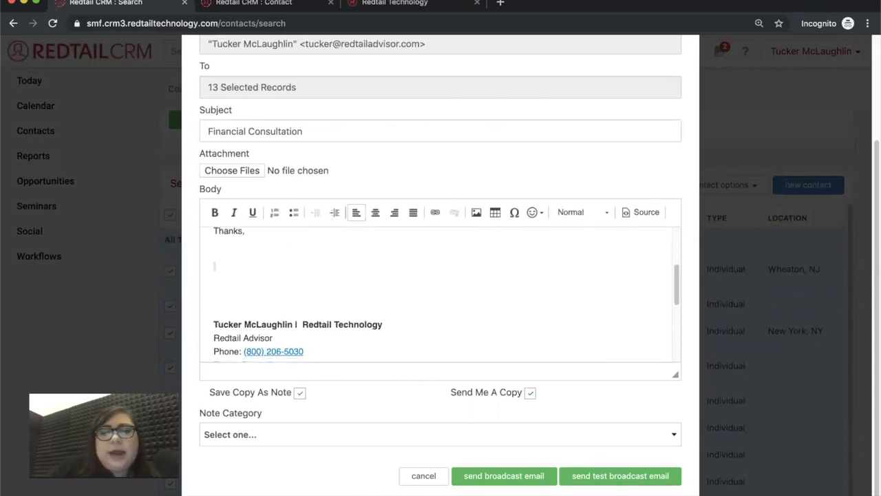
pyautogui.press('BackSpace')
pyautogui.scroll(3, 365, 291)
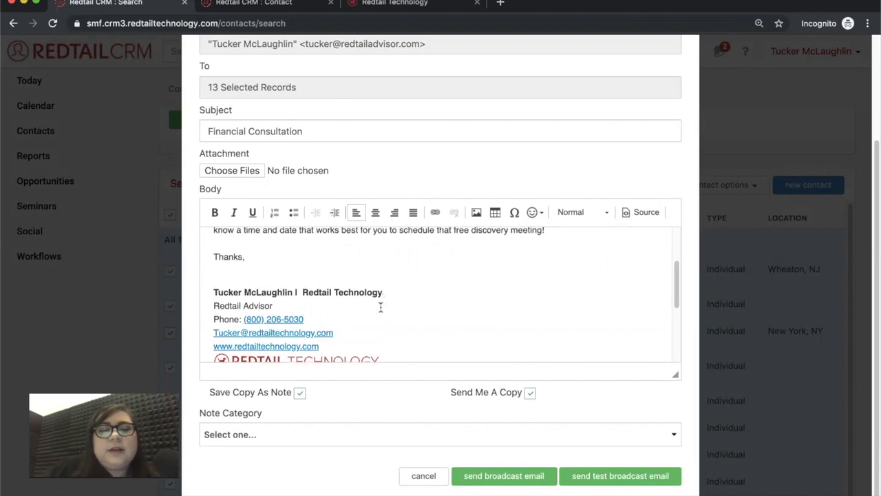
pyautogui.scroll(-1, 361, 284)
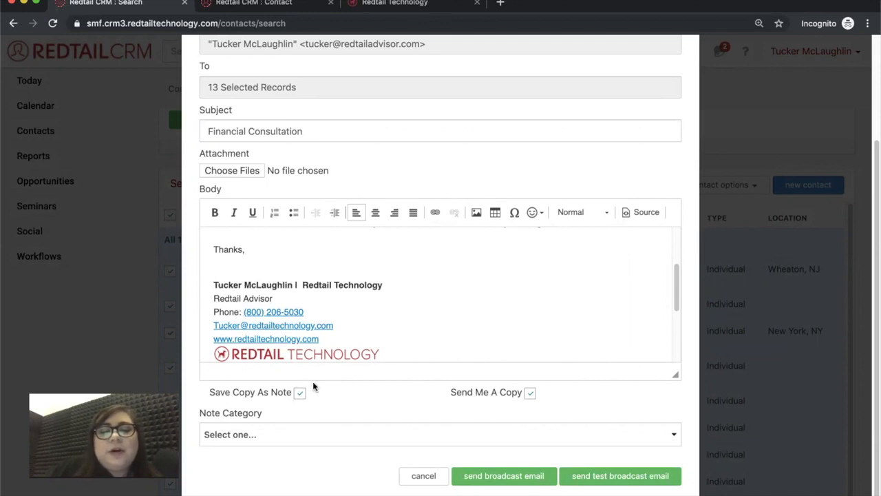
# Look through the Note Category options, leaving the category unset
pyautogui.click(311, 433)
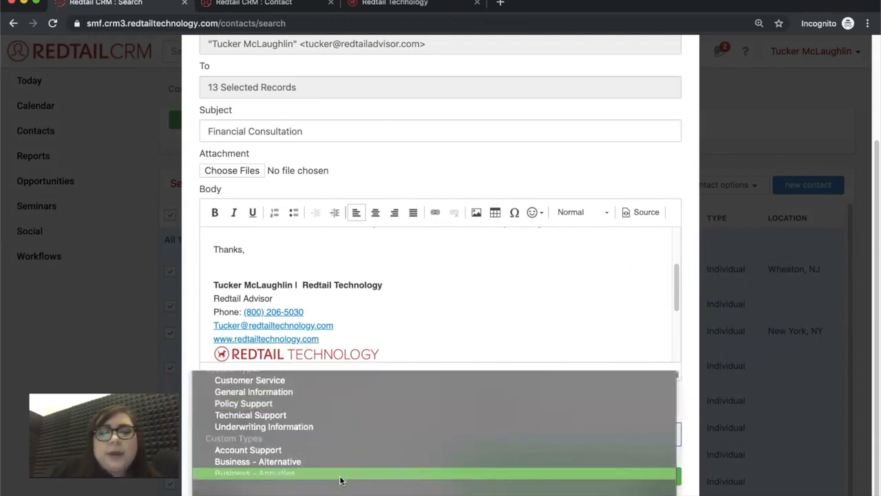
pyautogui.click(300, 437)
pyautogui.scroll(-3, 298, 451)
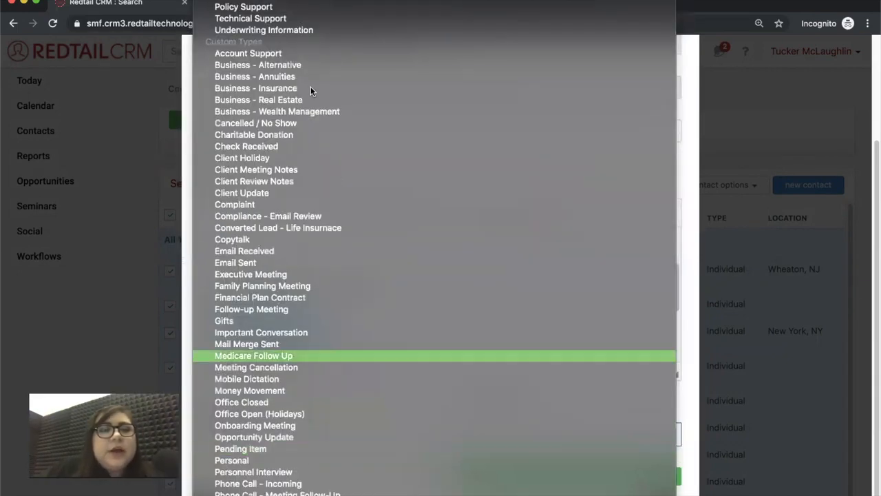
pyautogui.click(683, 395)
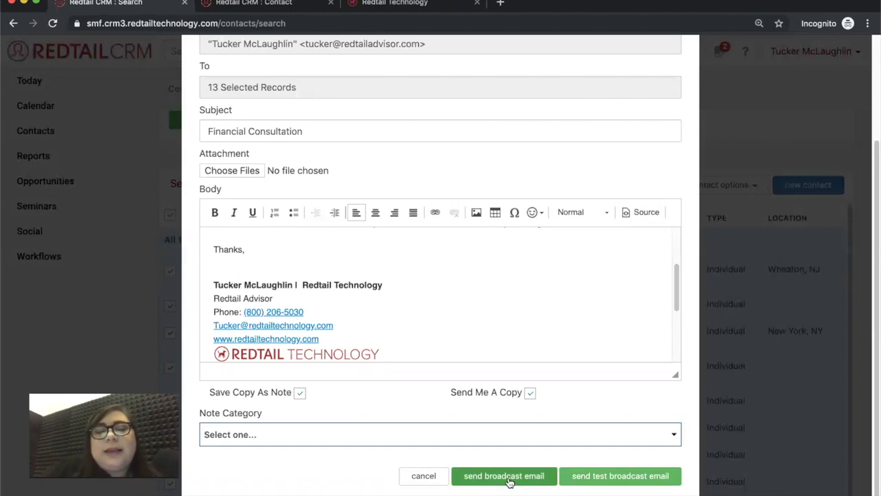
pyautogui.scroll(1, 398, 283)
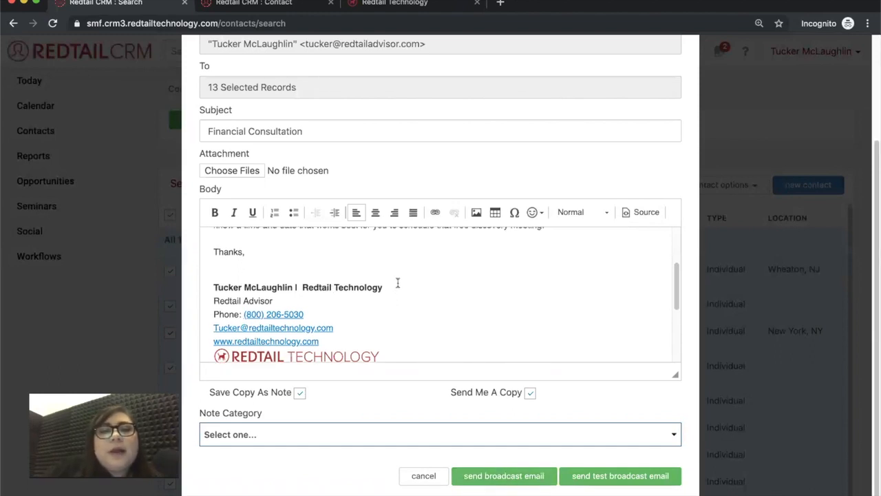
pyautogui.click(223, 171)
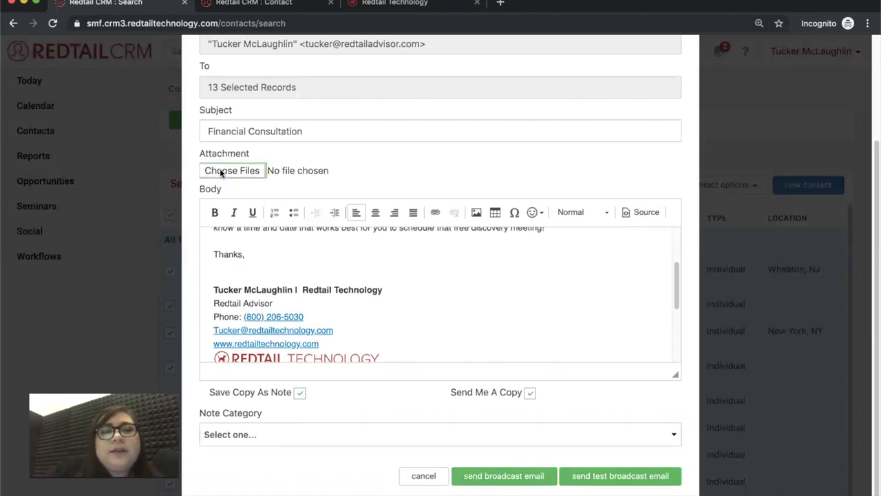
pyautogui.click(254, 179)
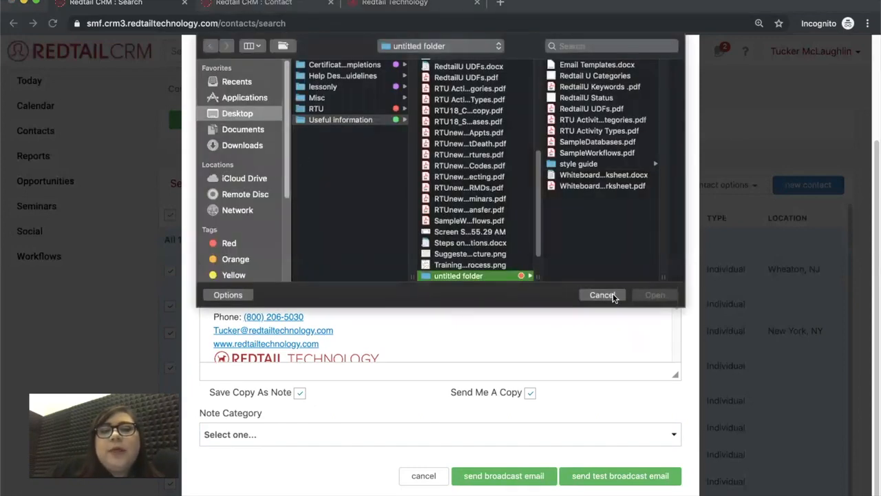
pyautogui.click(611, 295)
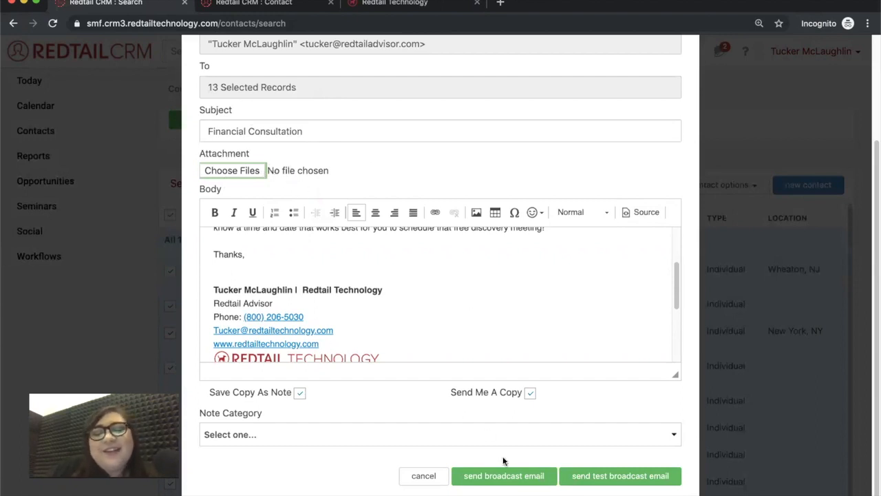
# Send the Financial Consultation broadcast email and close the Bulk Contact Actions dialog
pyautogui.click(519, 477)
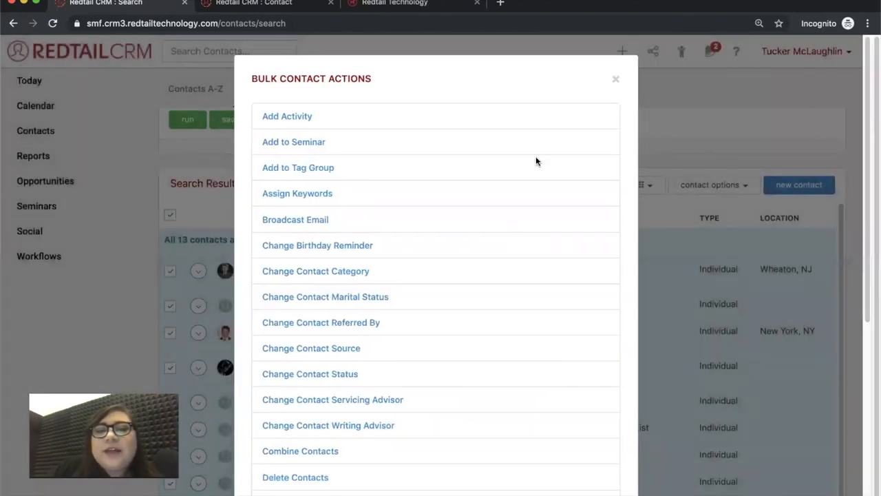
pyautogui.click(615, 84)
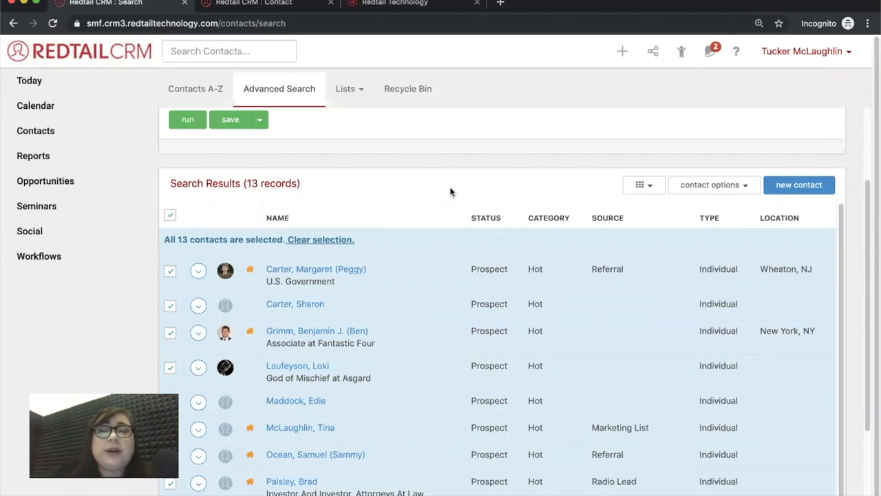
pyautogui.scroll(3, 423, 181)
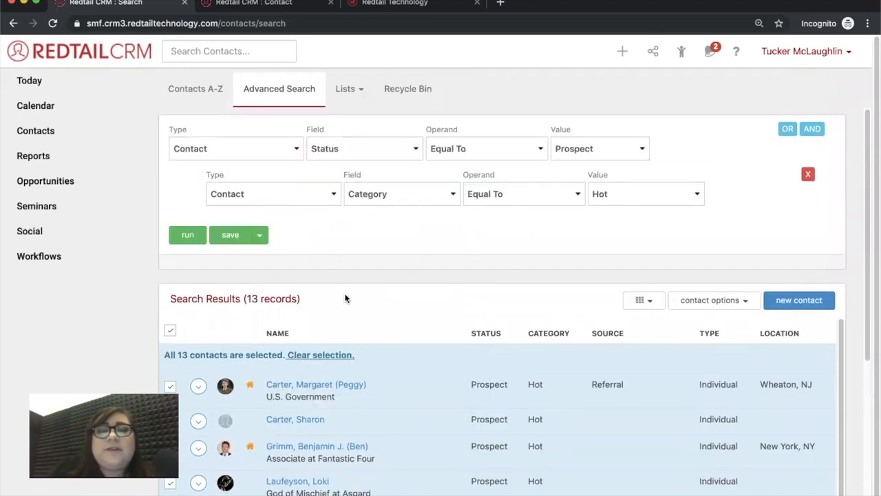
pyautogui.scroll(-2, 690, 282)
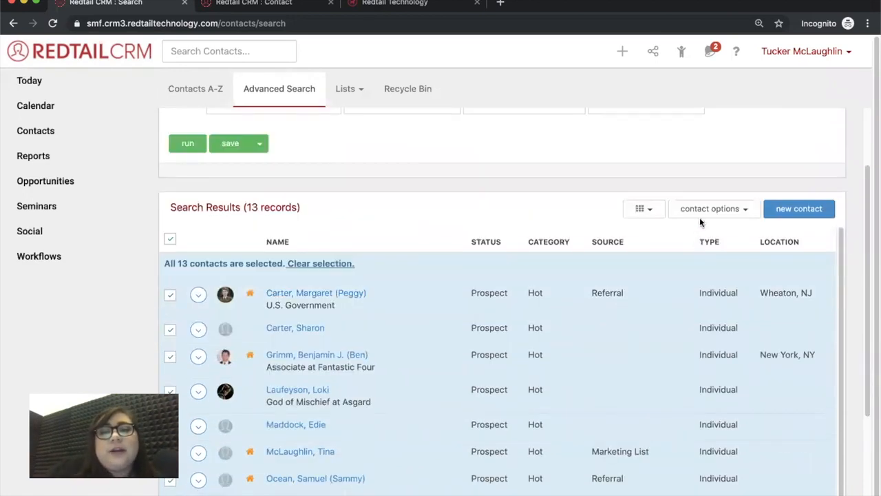
pyautogui.click(697, 215)
# Run the 'Finding Primary Email Addresses' custom export on the 13 selected contacts, then close the dialog
pyautogui.click(701, 303)
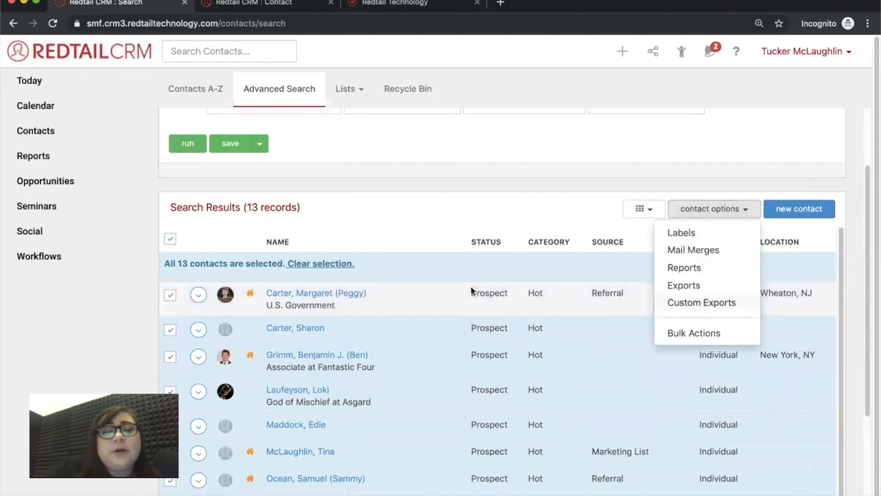
pyautogui.click(322, 181)
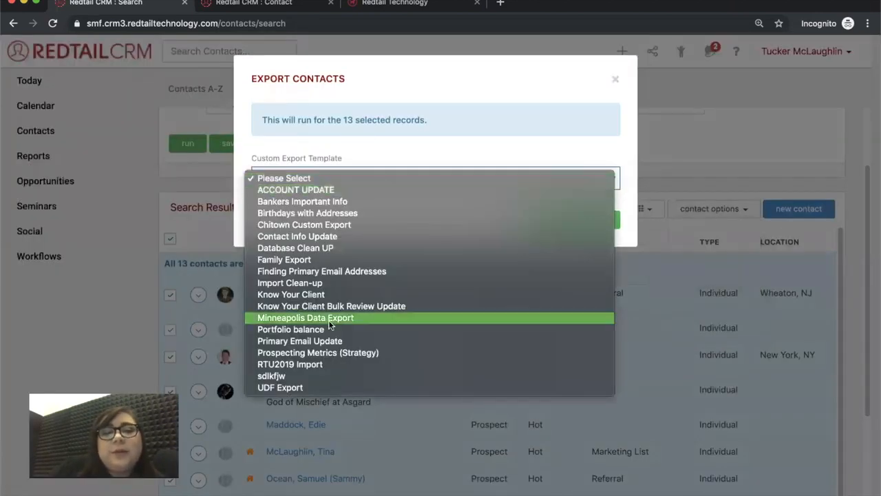
pyautogui.click(320, 270)
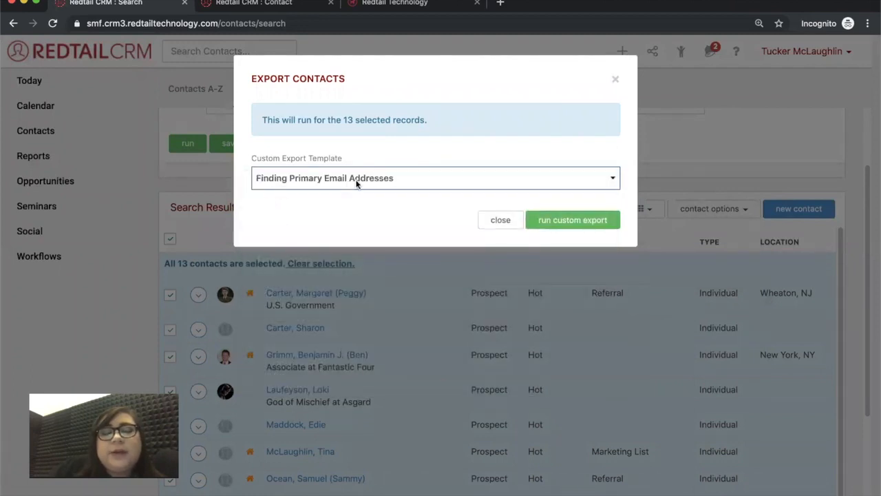
pyautogui.click(570, 224)
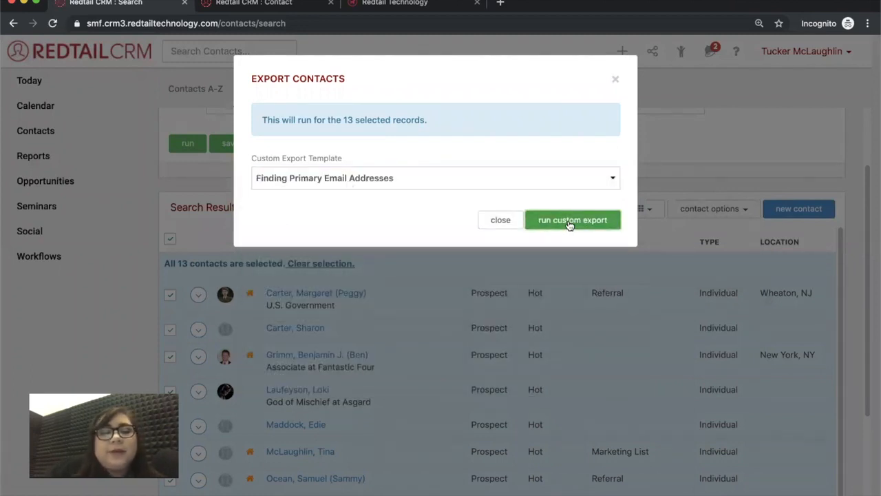
pyautogui.click(615, 79)
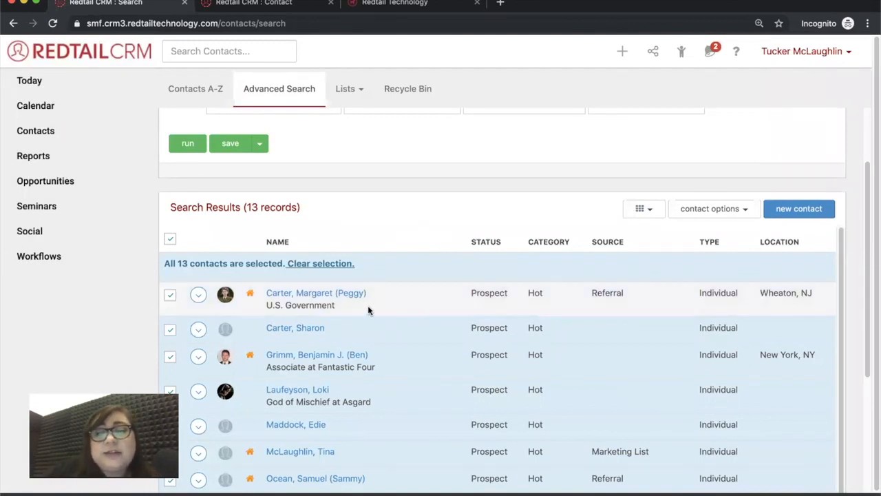
pyautogui.moveTo(339, 301)
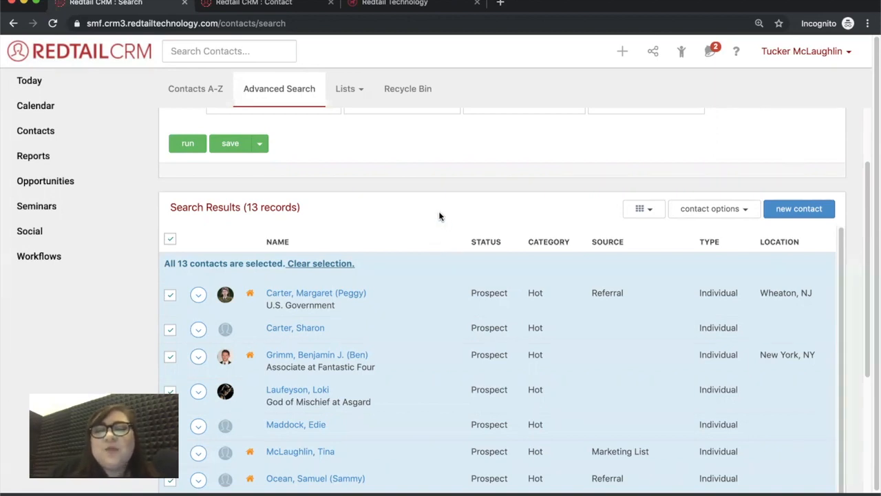
pyautogui.scroll(1, 441, 214)
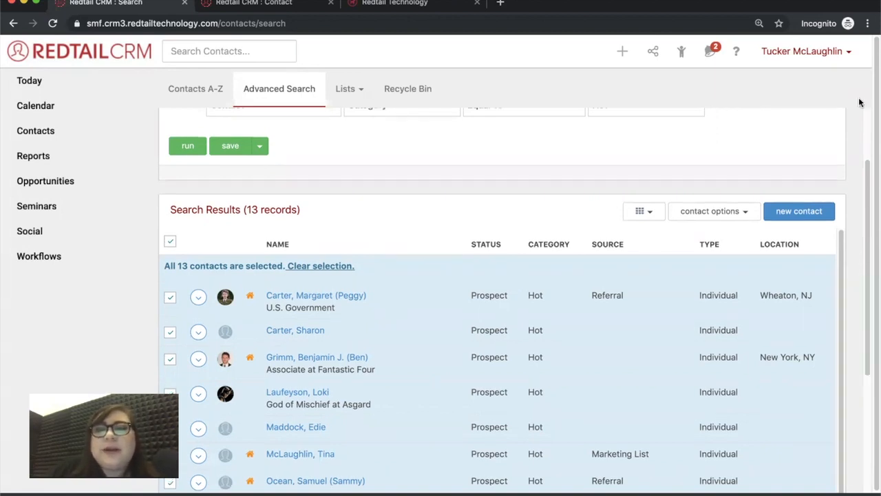
# Check the Preferences email settings (SMTP smtp.redtailtechnology.com, port 465, SSL), then open Manage Your Account
pyautogui.click(819, 55)
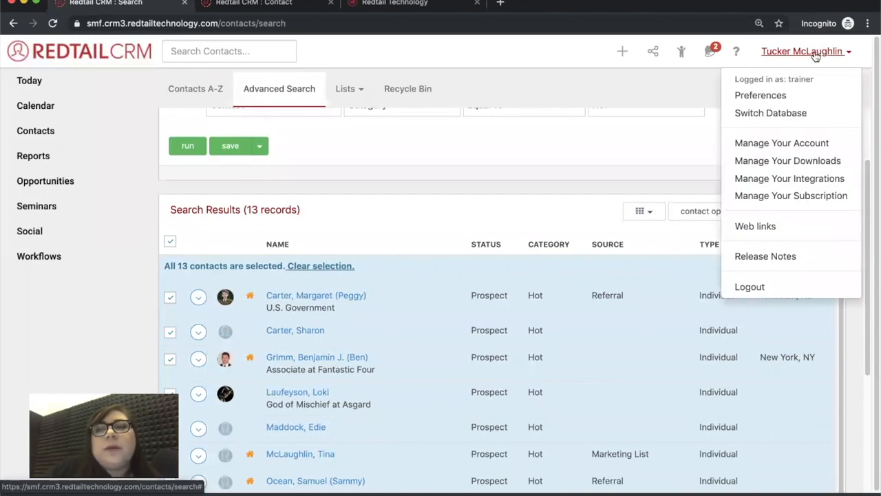
pyautogui.click(778, 96)
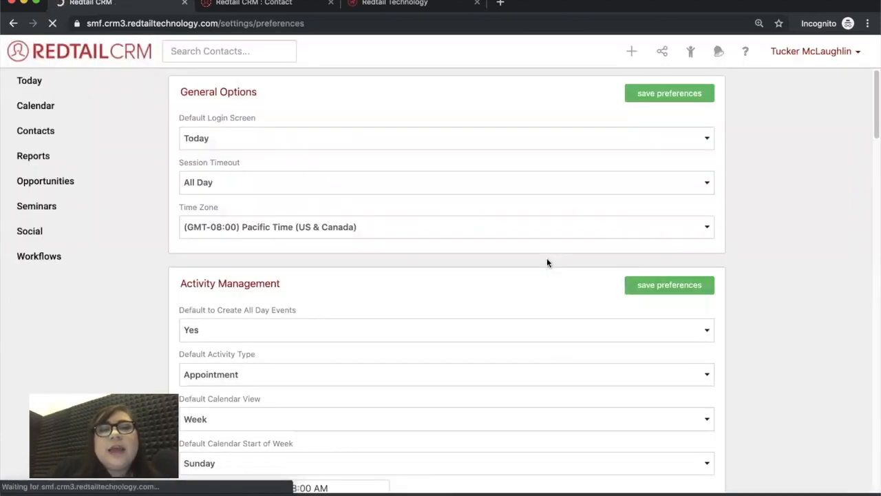
pyautogui.scroll(-1, 570, 351)
pyautogui.scroll(-20, 570, 351)
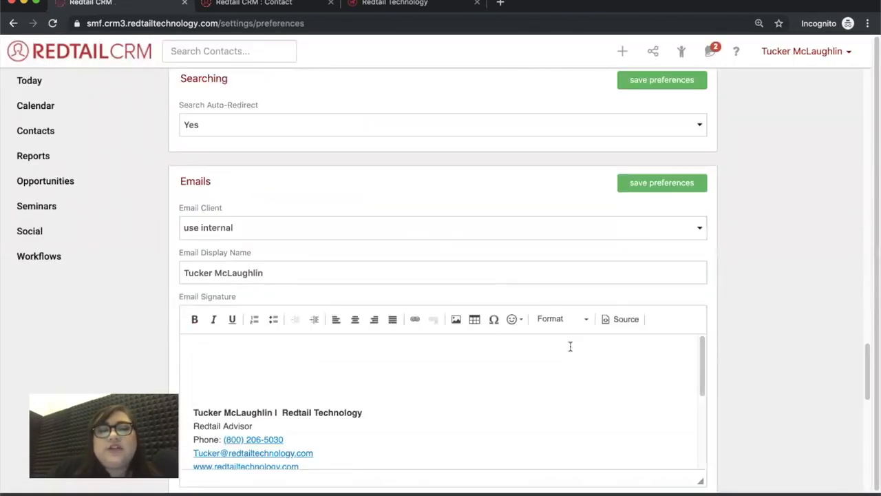
pyautogui.scroll(-2, 272, 411)
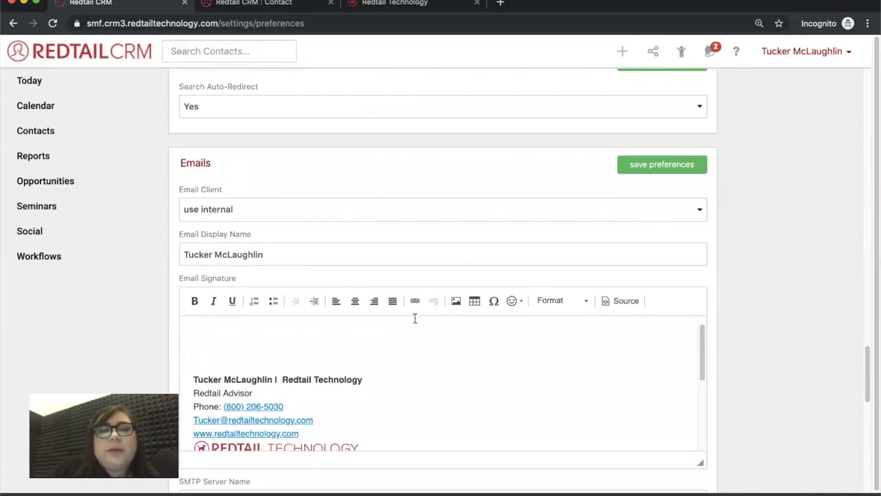
pyautogui.scroll(-5, 731, 279)
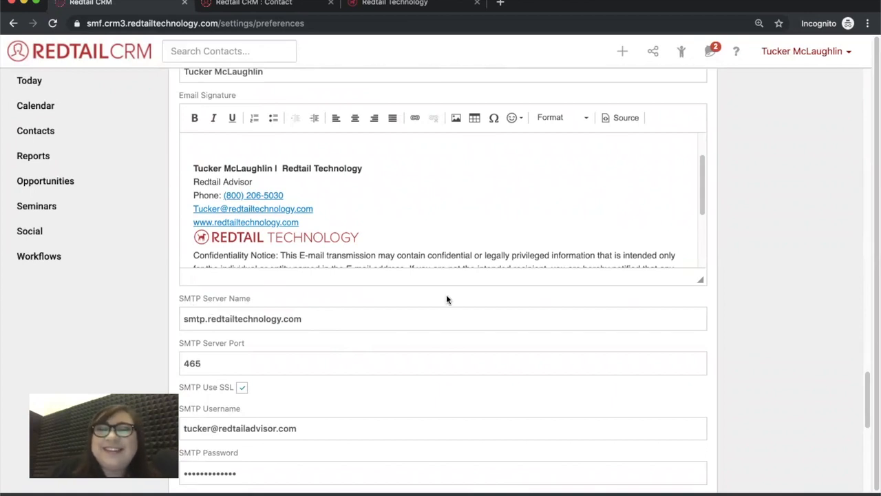
pyautogui.click(800, 55)
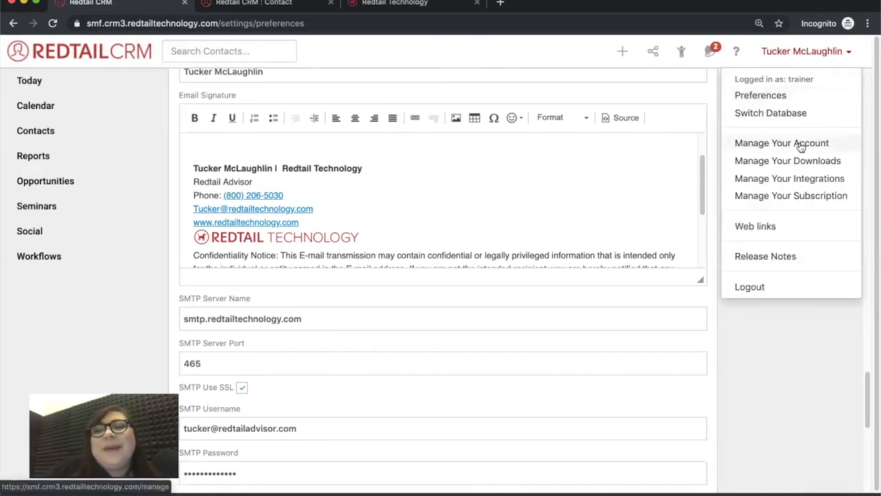
pyautogui.click(801, 143)
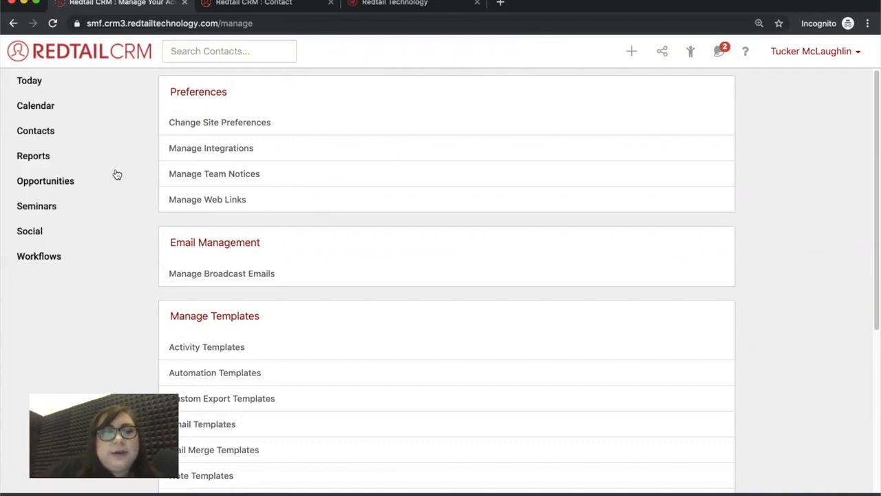
# Open the AA & AAA Newsletter Clients quicklist from Contacts > Lists > QuickLists and select all 79 contacts
pyautogui.click(66, 140)
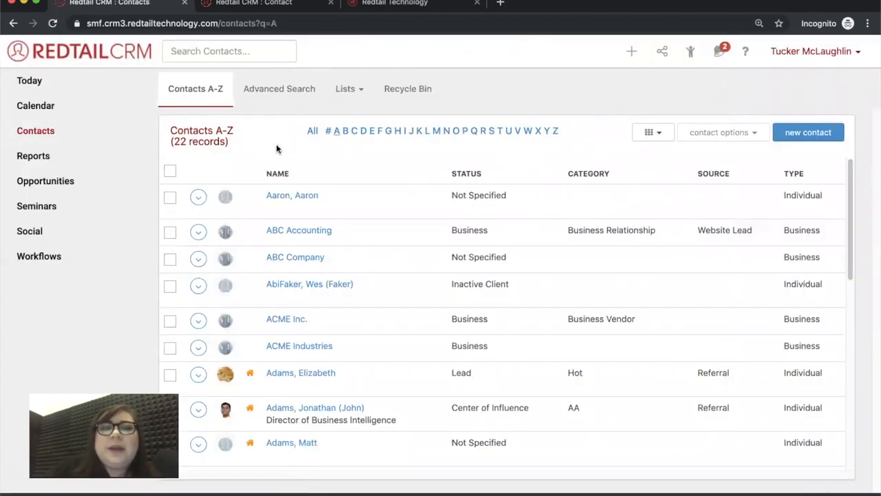
pyautogui.click(285, 89)
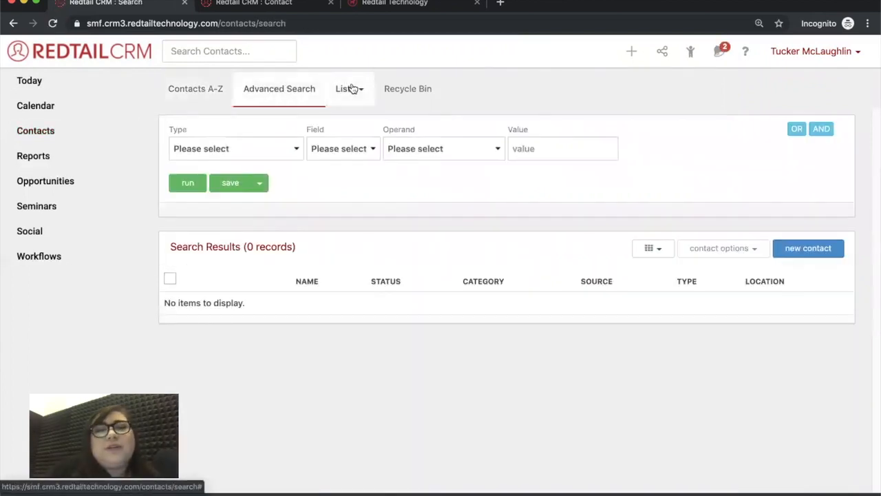
pyautogui.click(350, 89)
pyautogui.click(360, 117)
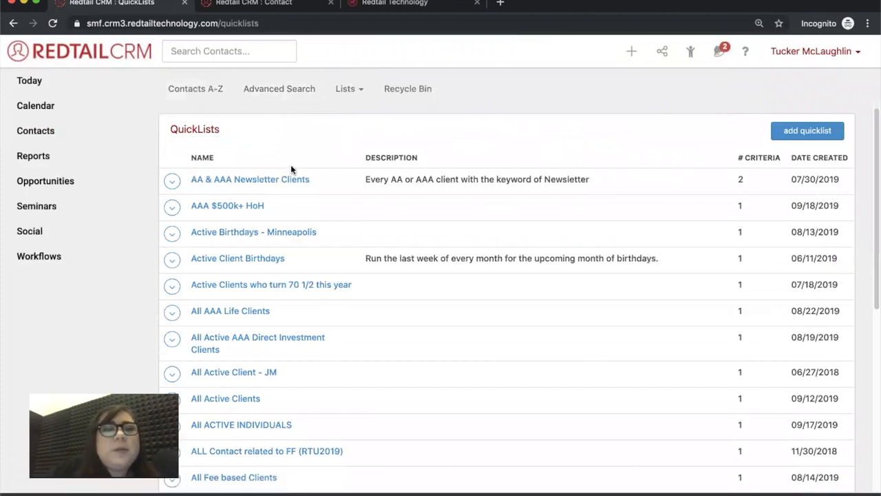
pyautogui.click(241, 179)
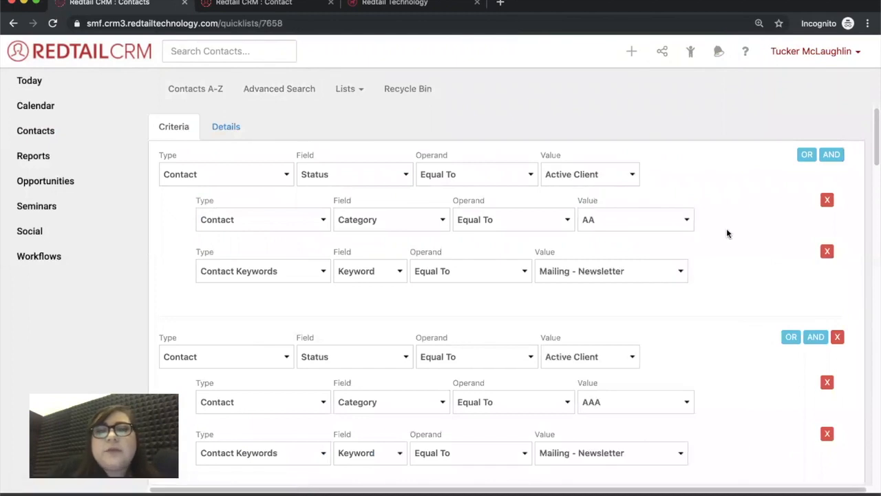
pyautogui.scroll(-5, 731, 227)
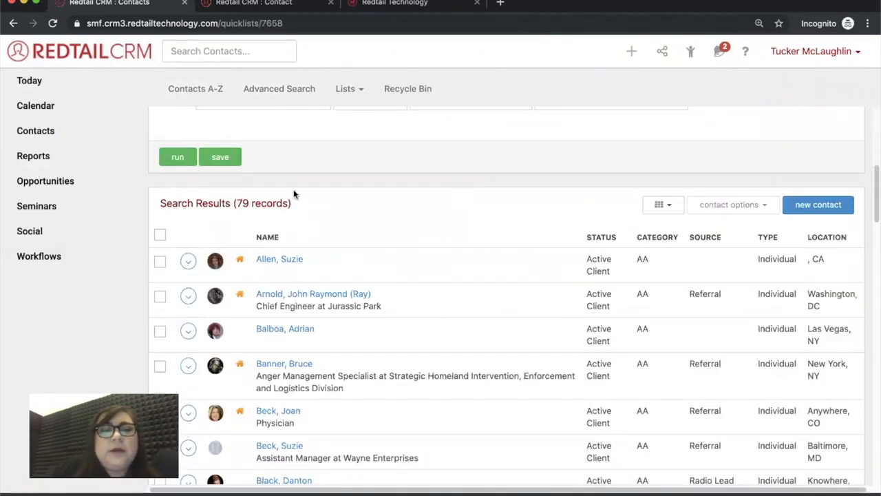
pyautogui.click(160, 235)
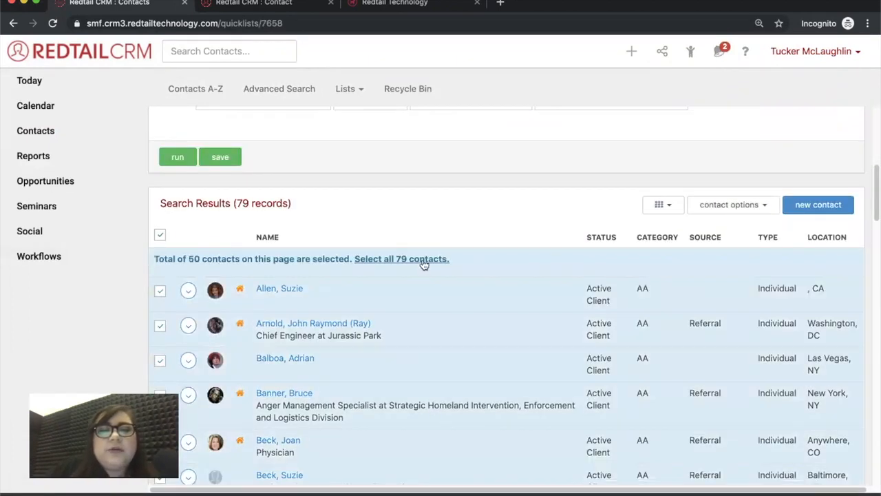
pyautogui.click(423, 262)
# Start a broadcast email to the 79 contacts from Bulk Actions, leaving the template unset
pyautogui.click(729, 205)
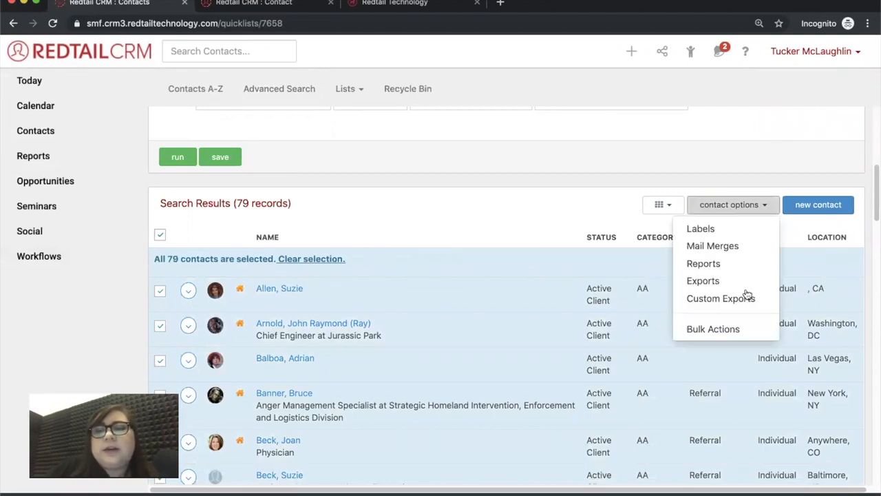
pyautogui.click(733, 330)
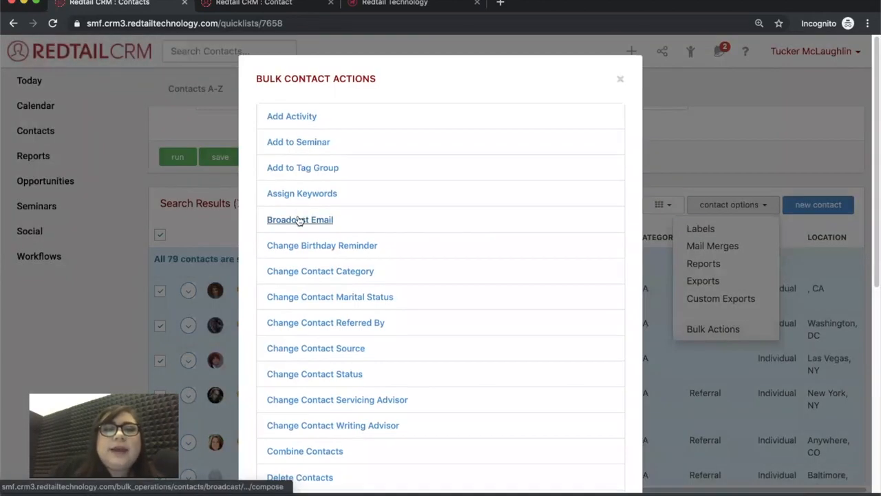
pyautogui.click(299, 220)
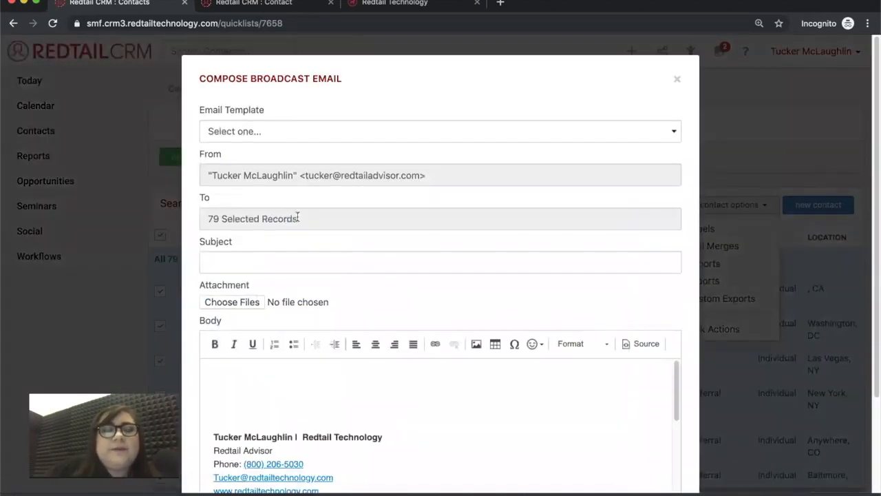
pyautogui.click(267, 135)
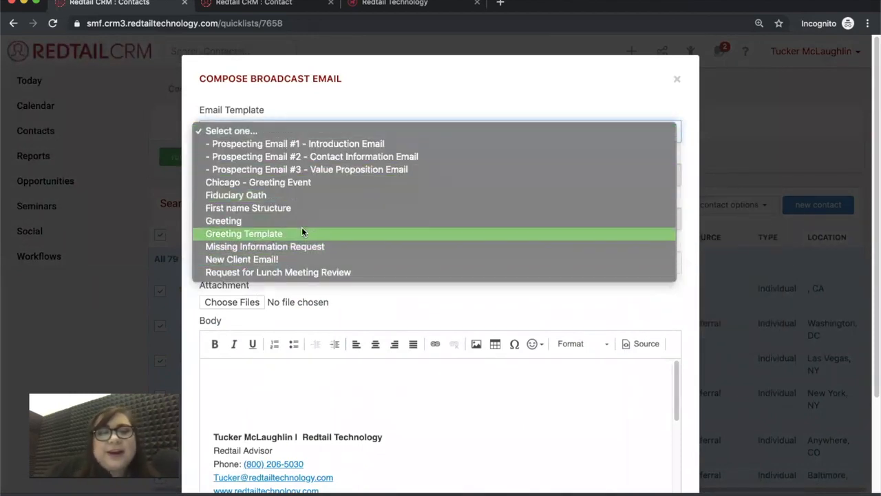
pyautogui.click(341, 103)
pyautogui.scroll(-1, 345, 182)
pyautogui.scroll(-2, 346, 182)
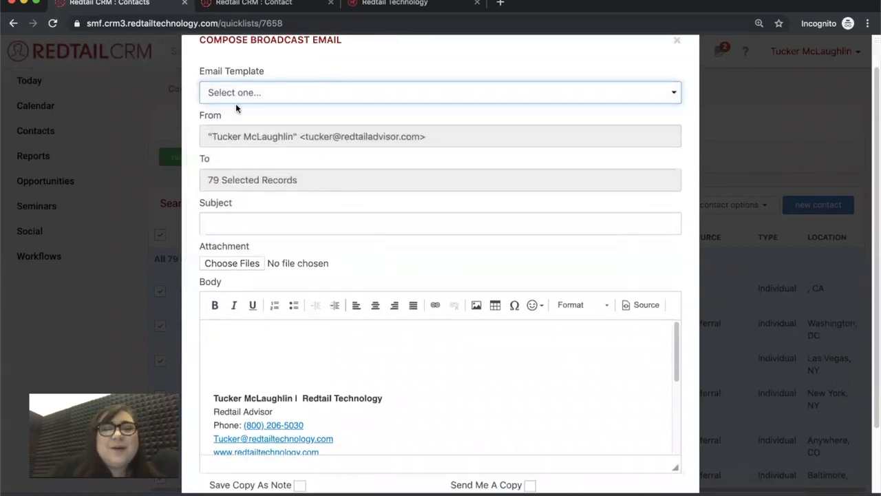
# Enter the subject 'Newsletter...September!'
pyautogui.click(282, 220)
pyautogui.write('Newsletter...Septem;ber')
pyautogui.press('BackSpace')
pyautogui.press('BackSpace')
pyautogui.press('BackSpace')
pyautogui.press('BackSpace')
pyautogui.write('ber!')
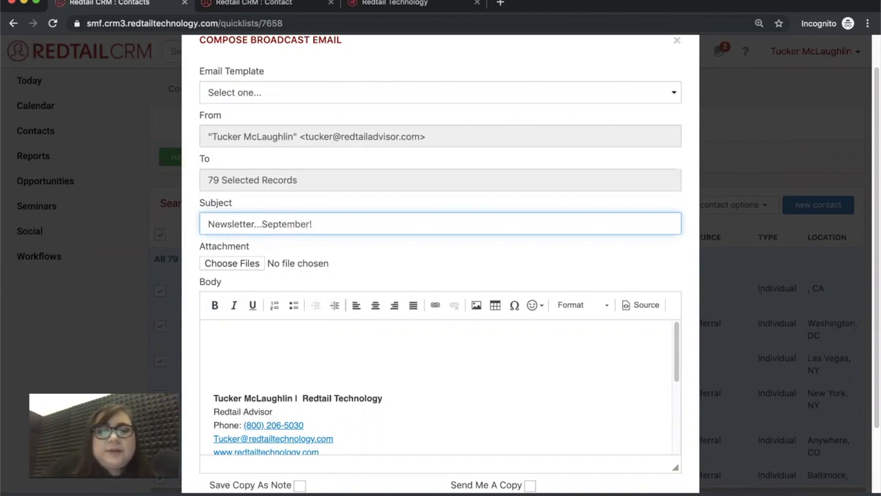
pyautogui.click(376, 260)
pyautogui.scroll(-1, 422, 309)
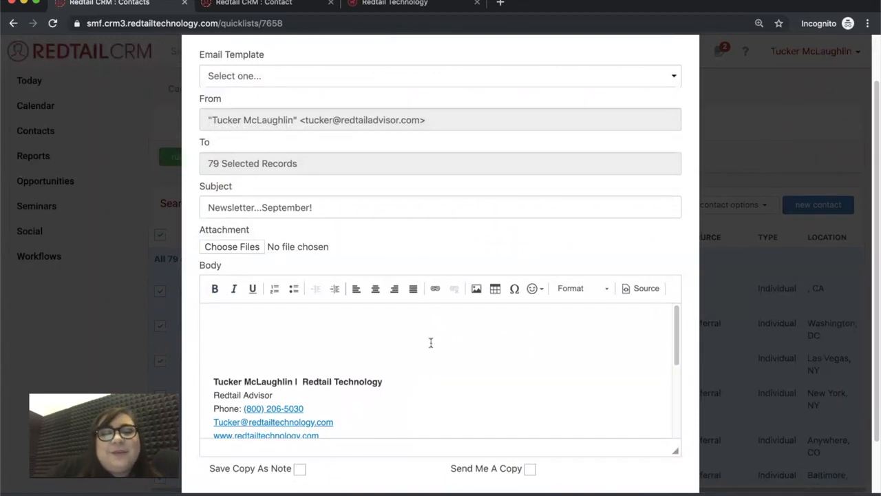
pyautogui.scroll(-1, 425, 358)
pyautogui.scroll(-1, 611, 469)
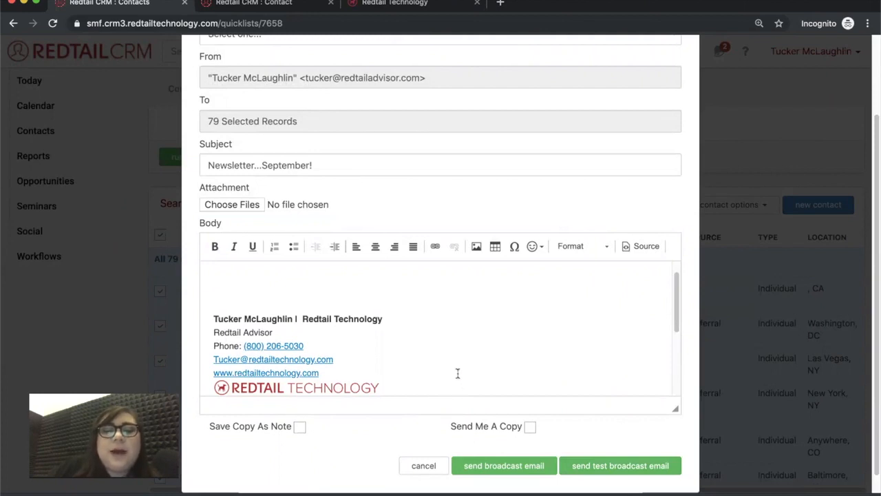
pyautogui.scroll(1, 493, 335)
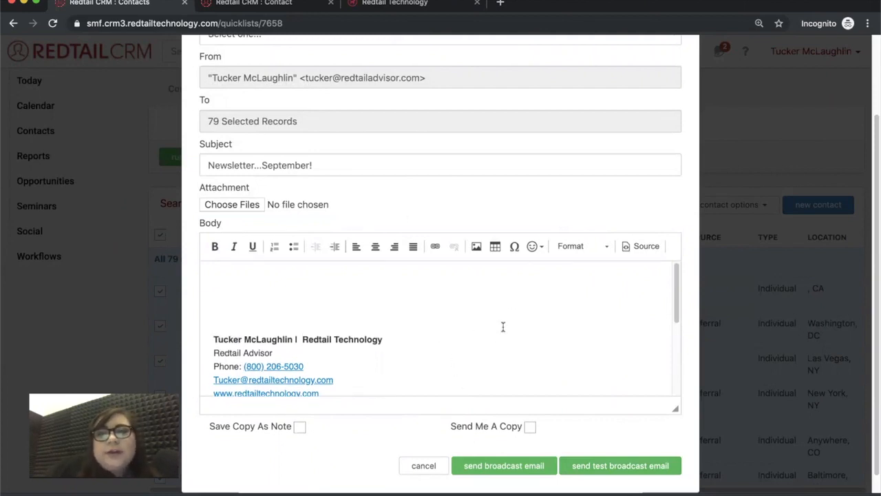
pyautogui.scroll(3, 524, 227)
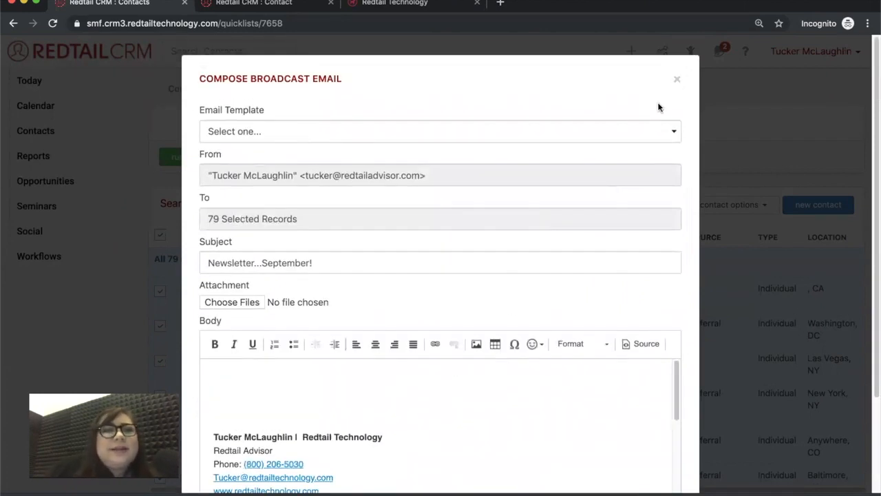